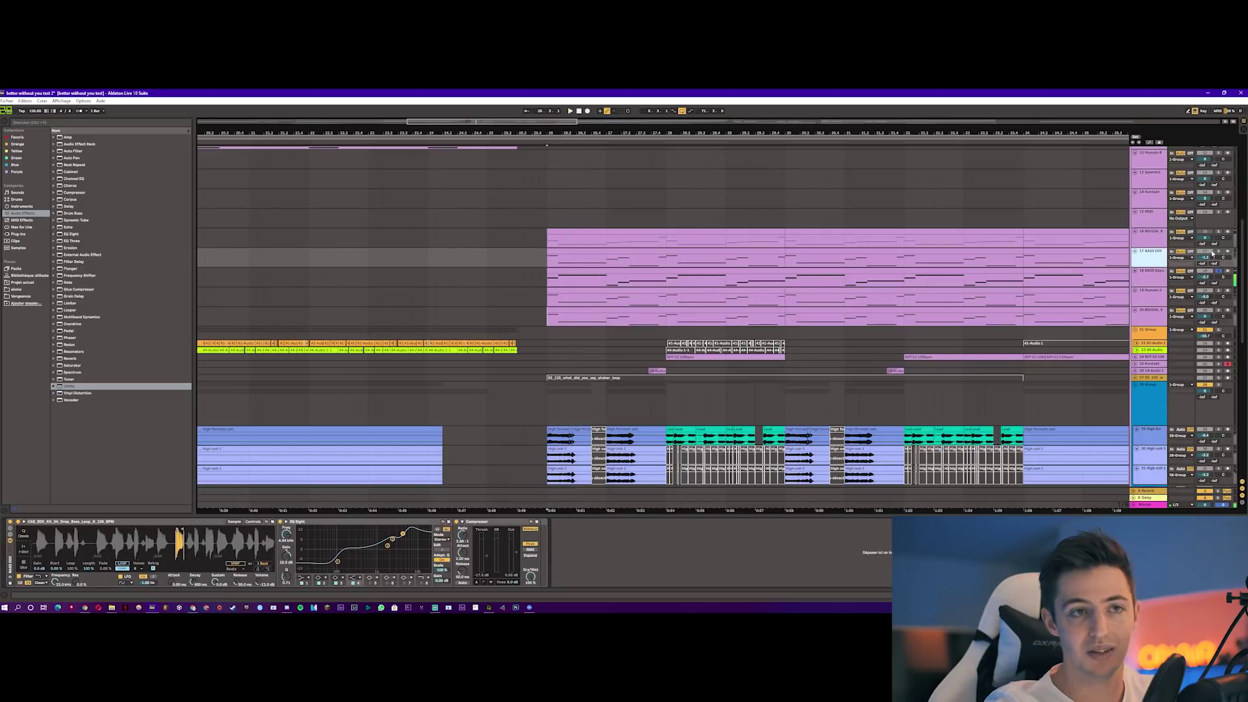
Play the drop from its start and audition the stacked purple bass layers.
key("space")
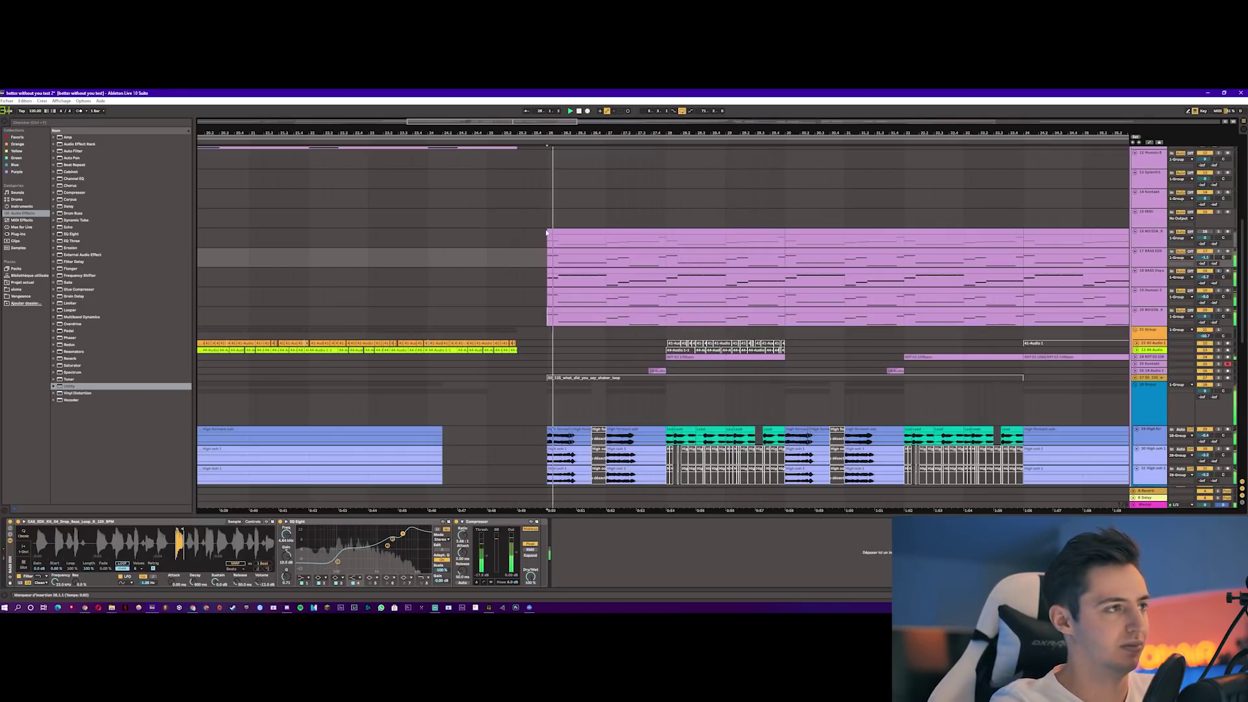
left_click_drag(589, 214, 593, 283)
key("space")
left_click(533, 269)
left_click(533, 284)
mouse_move(634, 226)
left_mouse_down()
mouse_move(607, 394)
mouse_move(633, 394)
left_mouse_up()
left_click_drag(1245, 215, 1246, 353)
Audition the blue group of chopped audio tracks from the start of the drop and then from its second half.
left_click(548, 216)
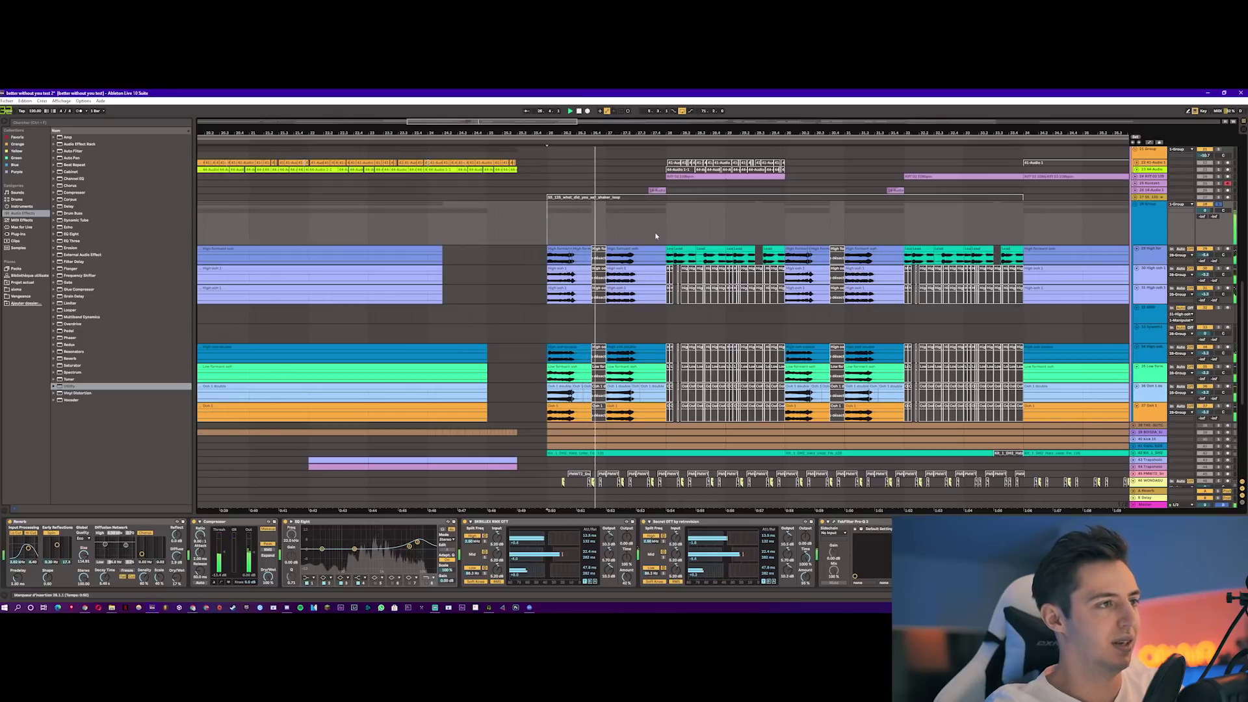
left_click(667, 223)
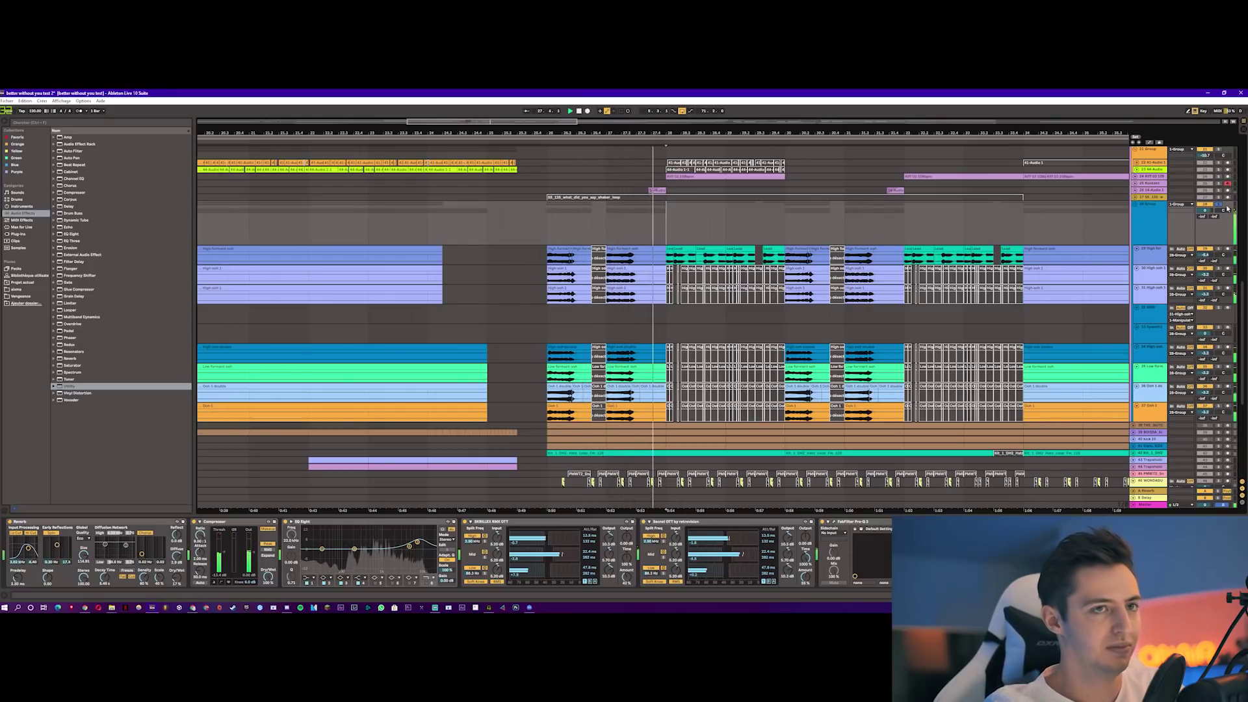
scroll(695, 277, "down", 6)
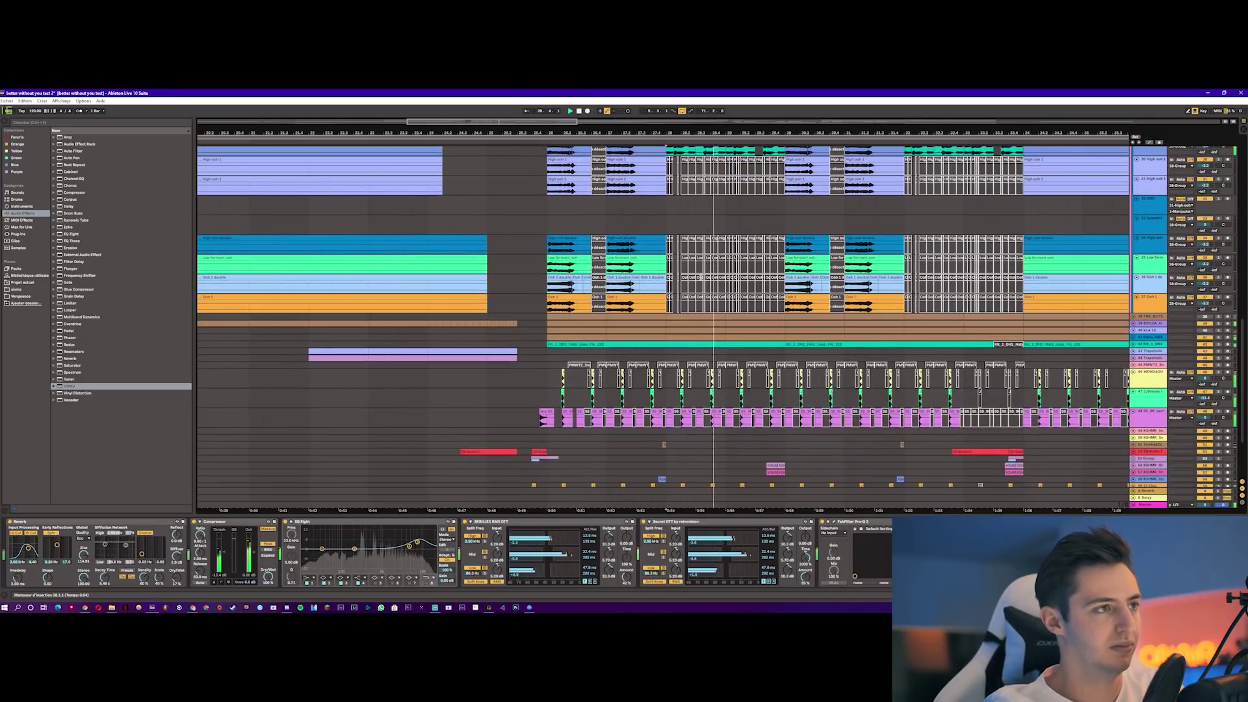
scroll(695, 277, "up", 4)
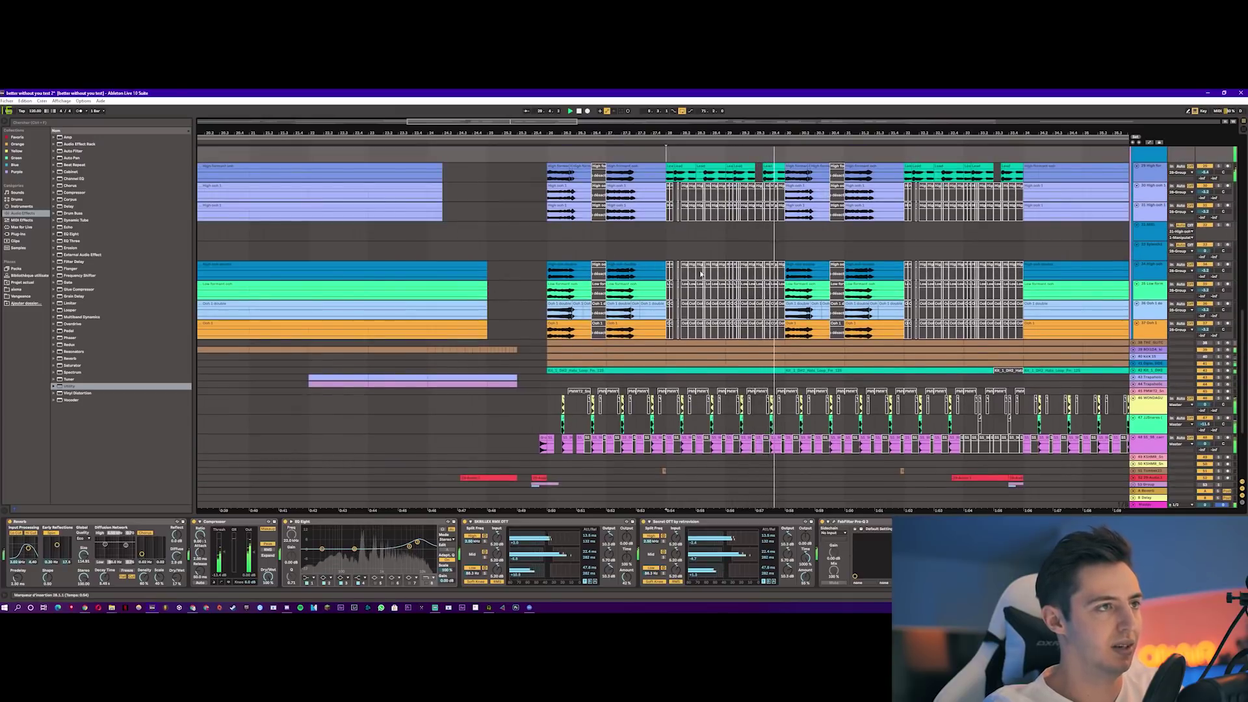
scroll(634, 253, "up", 3)
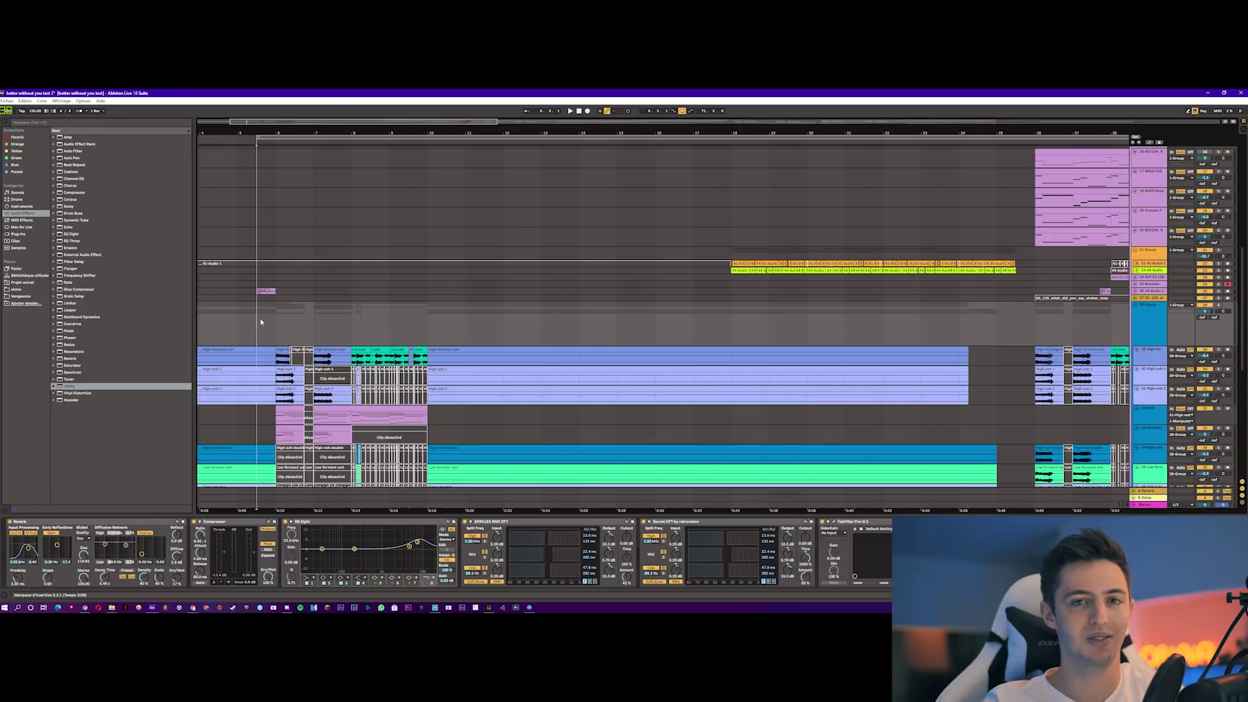
Audition the intro's blue chop group and the purple MIDI part beneath it around bar 6.
key("space")
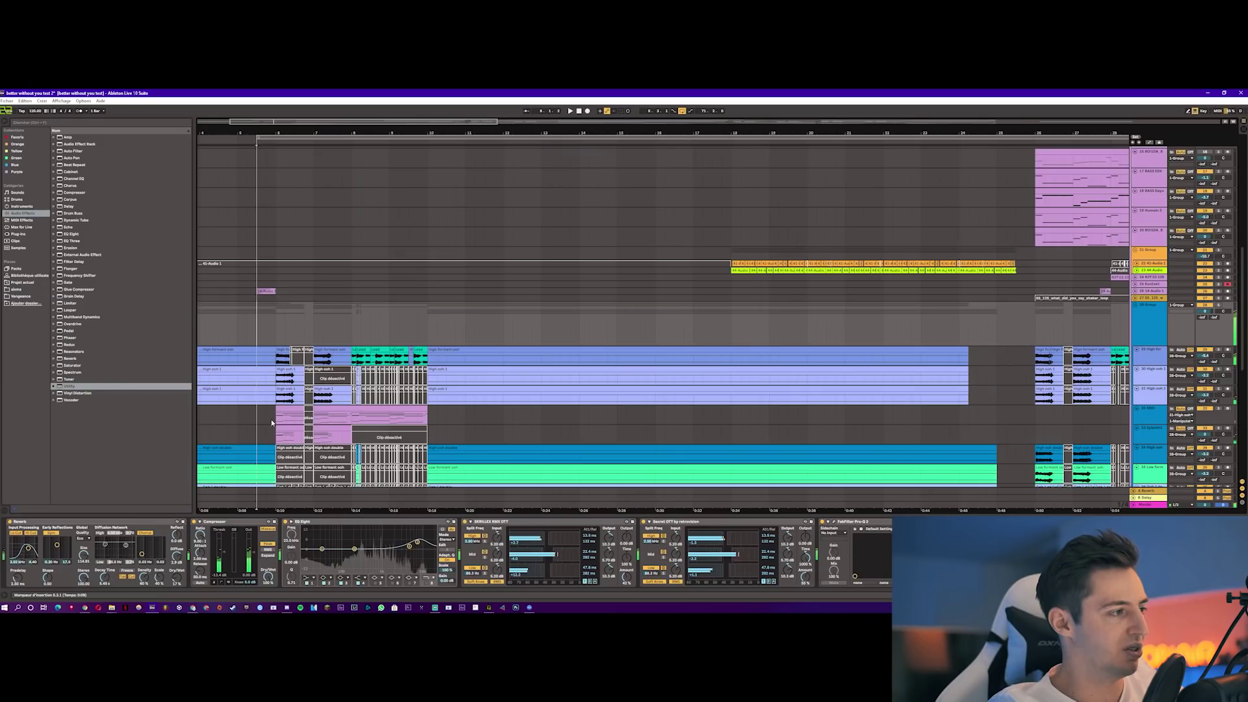
left_click(272, 423)
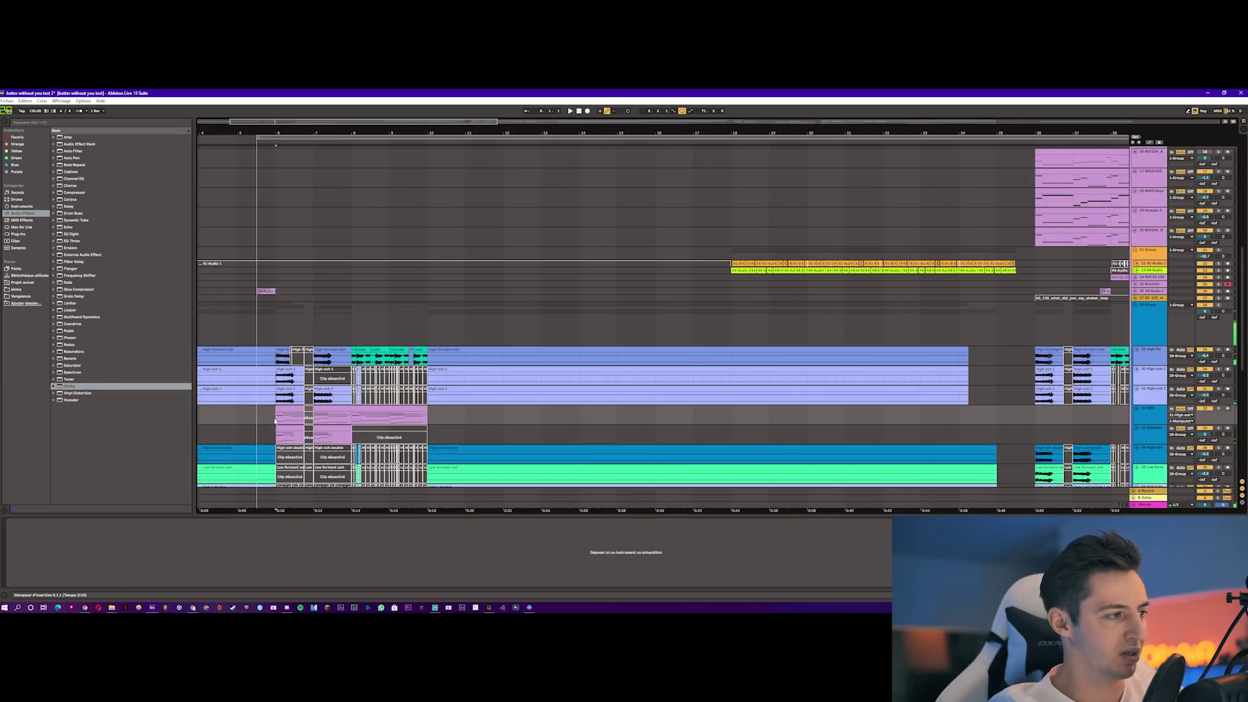
scroll(1175, 394, "down", 2)
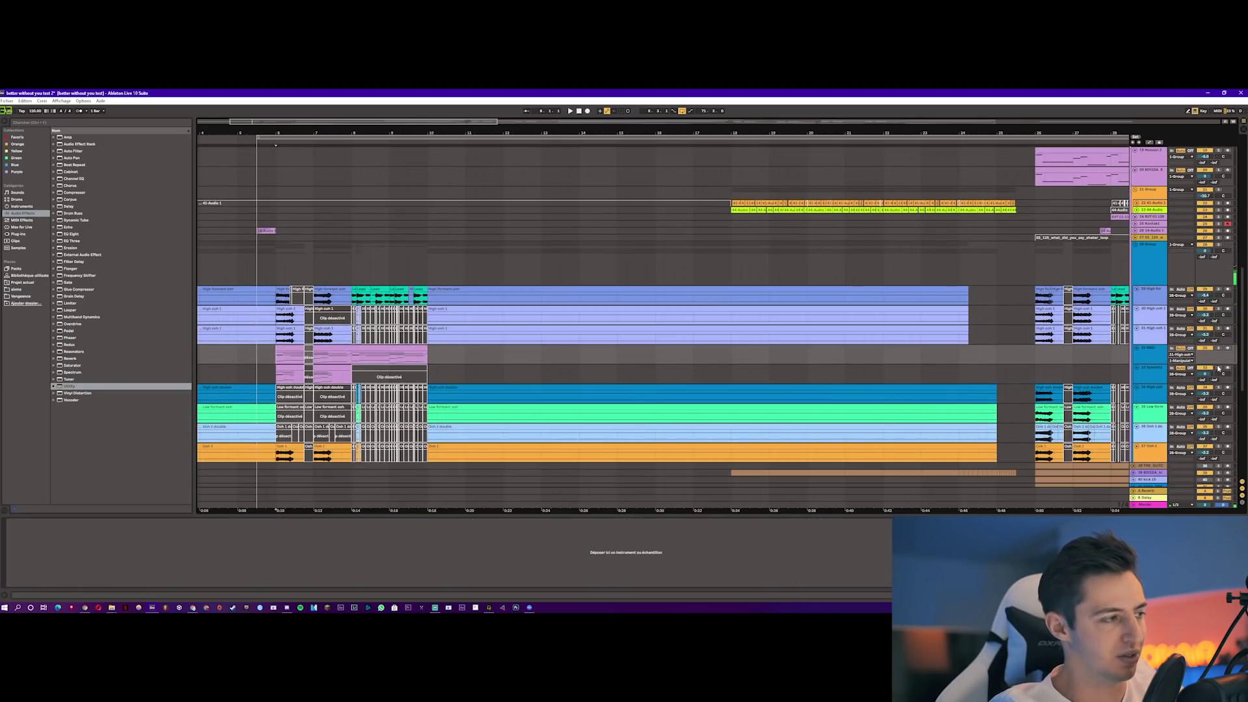
scroll(1218, 368, "down", 2)
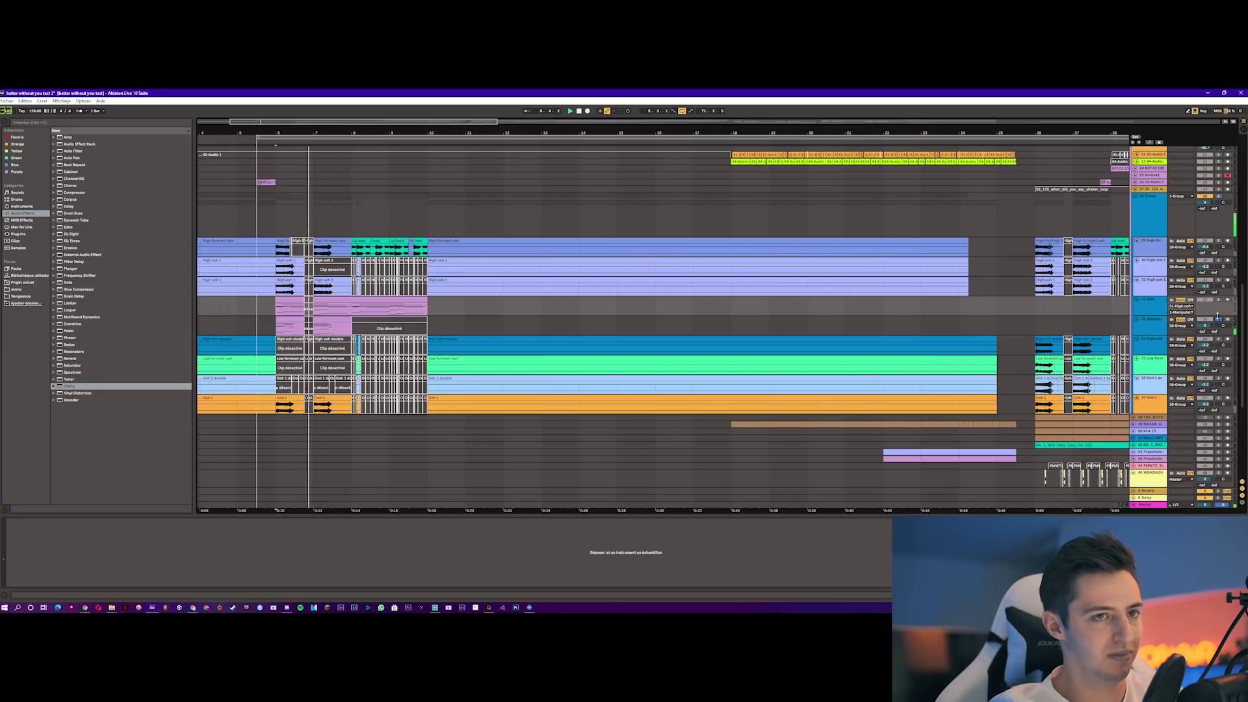
scroll(1214, 306, "up", 10)
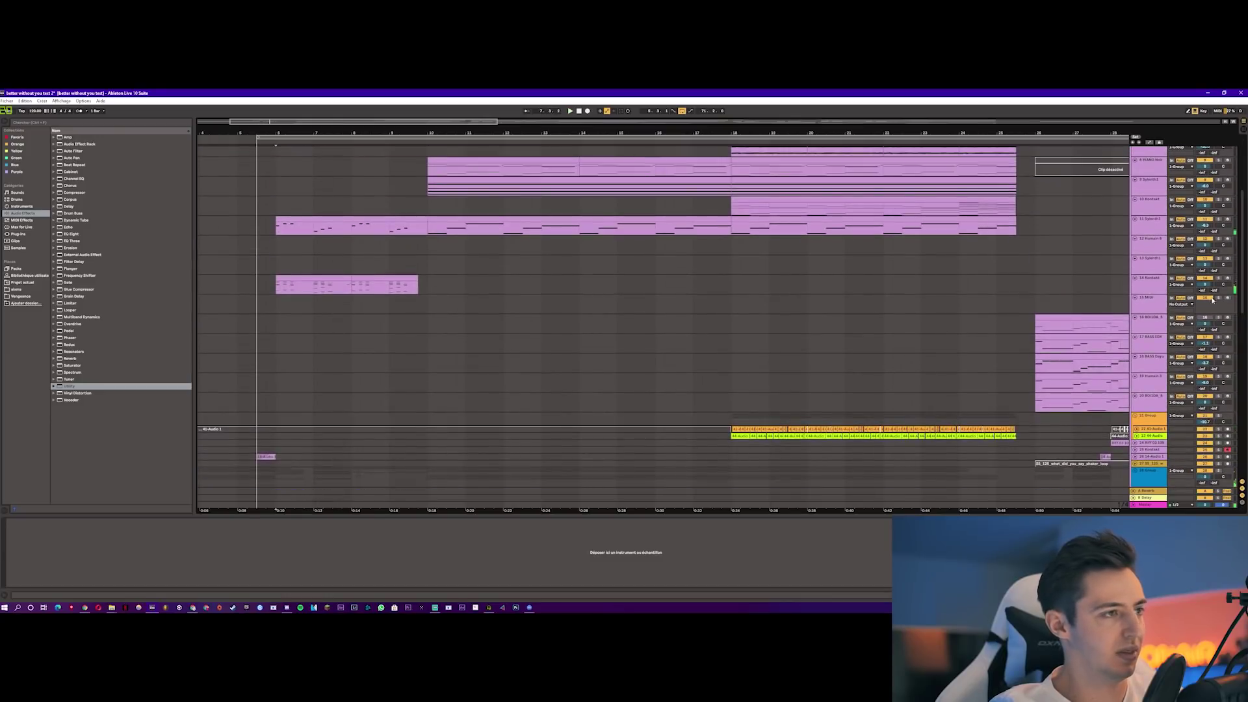
Solo the 14 Kontakt intro track, play it, and view its The Maverick piano instrument in Kontakt.
left_click(1141, 287)
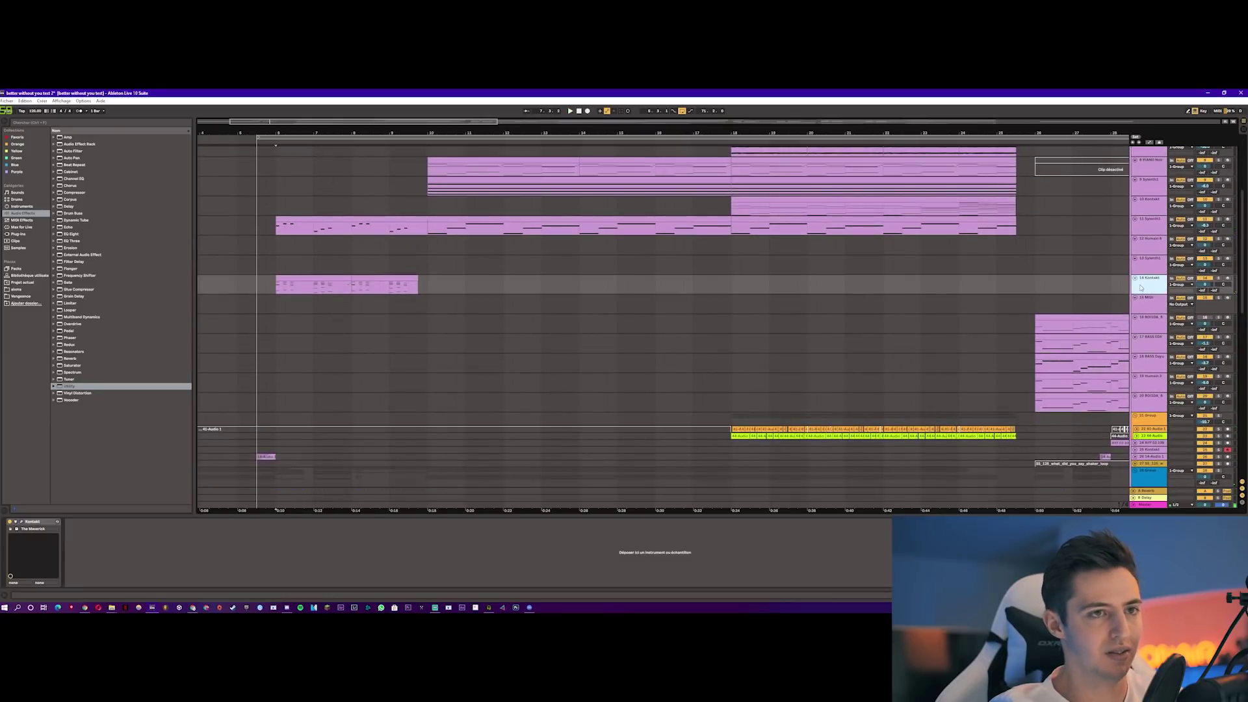
left_click(1218, 281)
key("space")
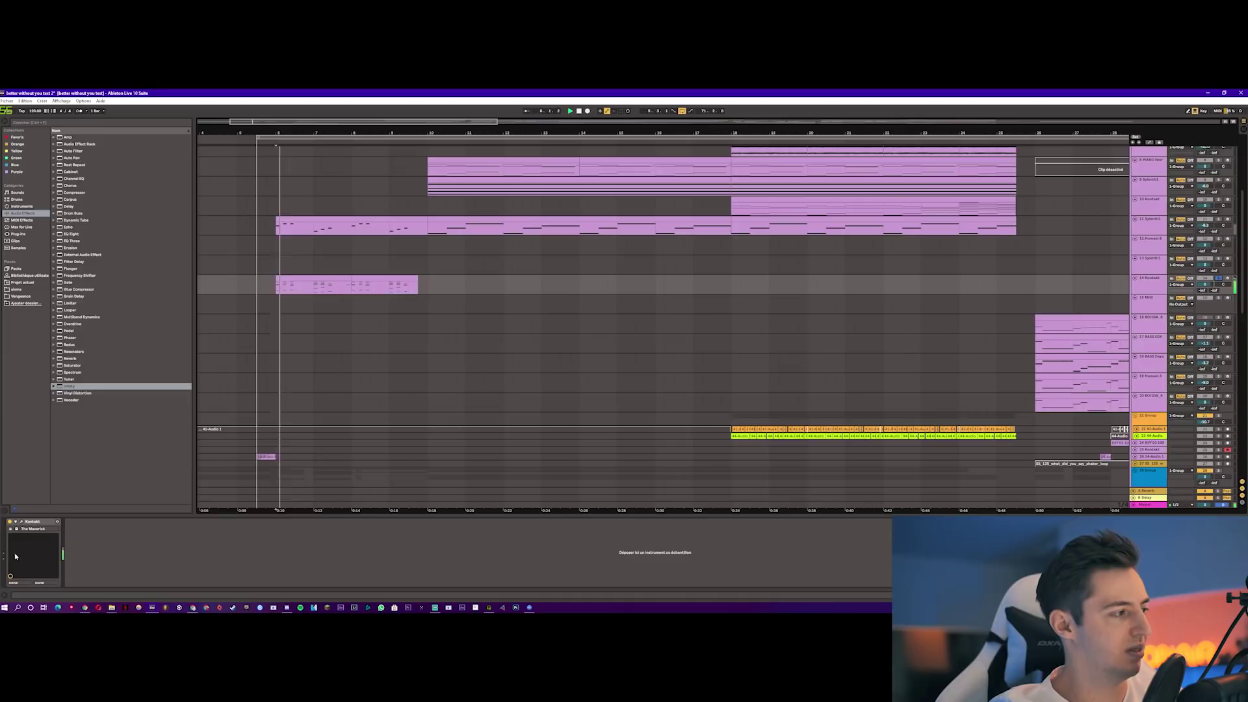
left_click(22, 521)
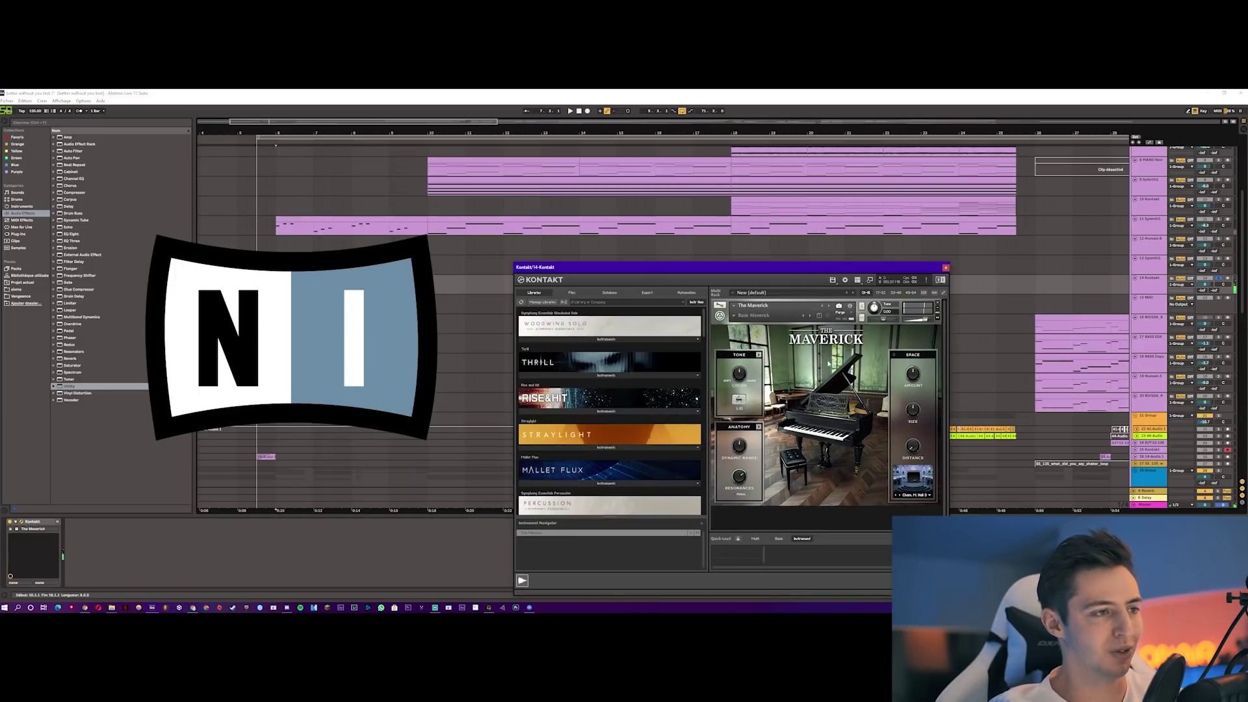
left_click(946, 268)
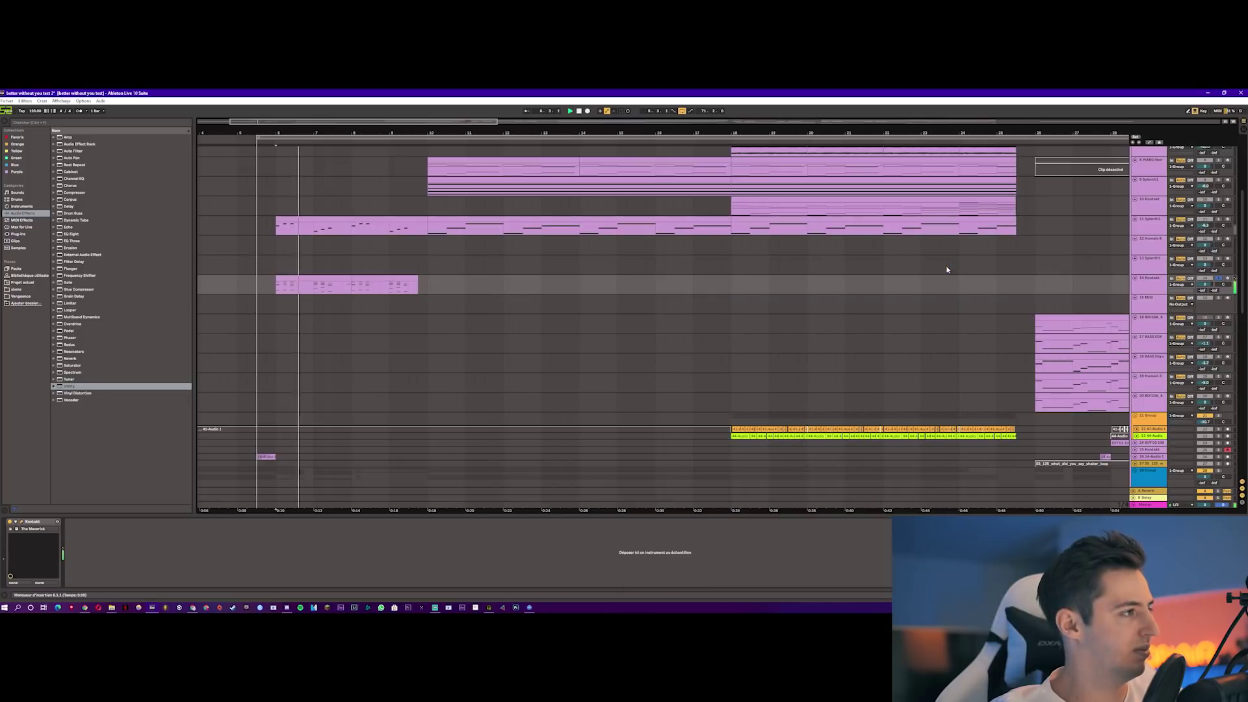
Listen to the 11 Sylenth1 track on its own in the intro, then move the playback start to bar 10.
left_click(1150, 221)
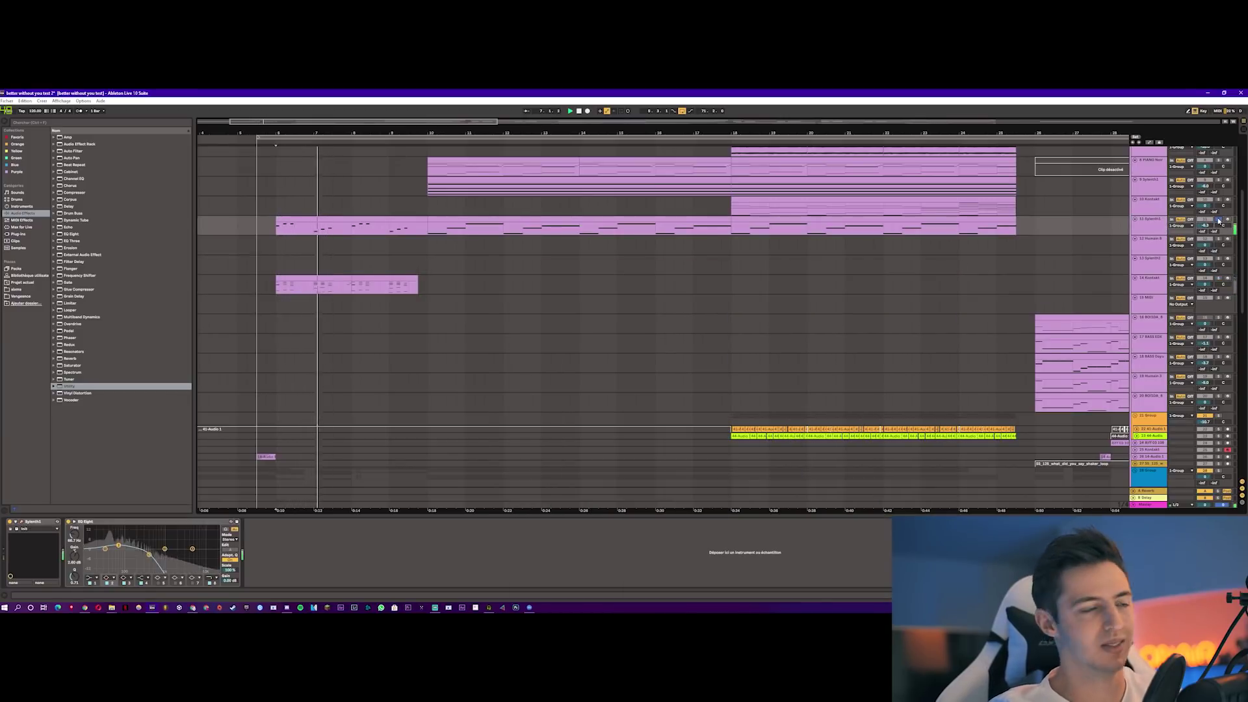
left_click(427, 209)
scroll(455, 279, "up", 5)
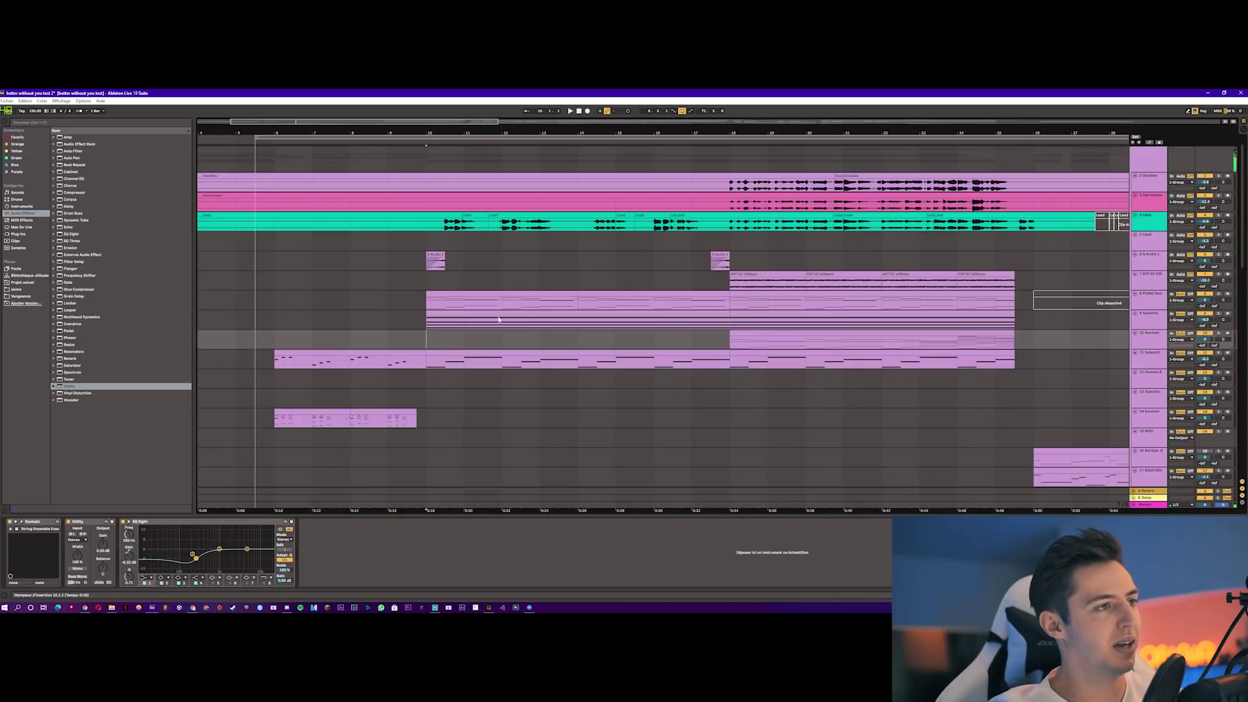
Audition the soloed PIANO Noir track from bar 10 and view its NOIRE Felt instrument in Kontakt.
left_click(421, 301)
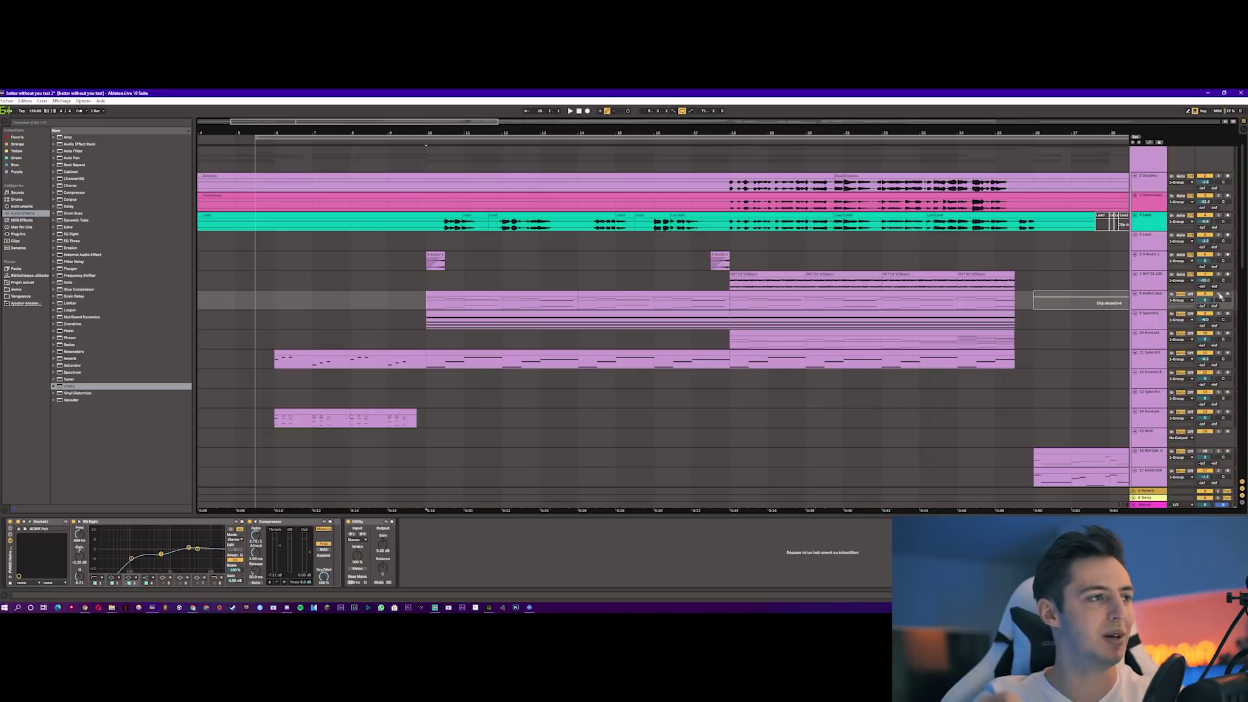
key("space")
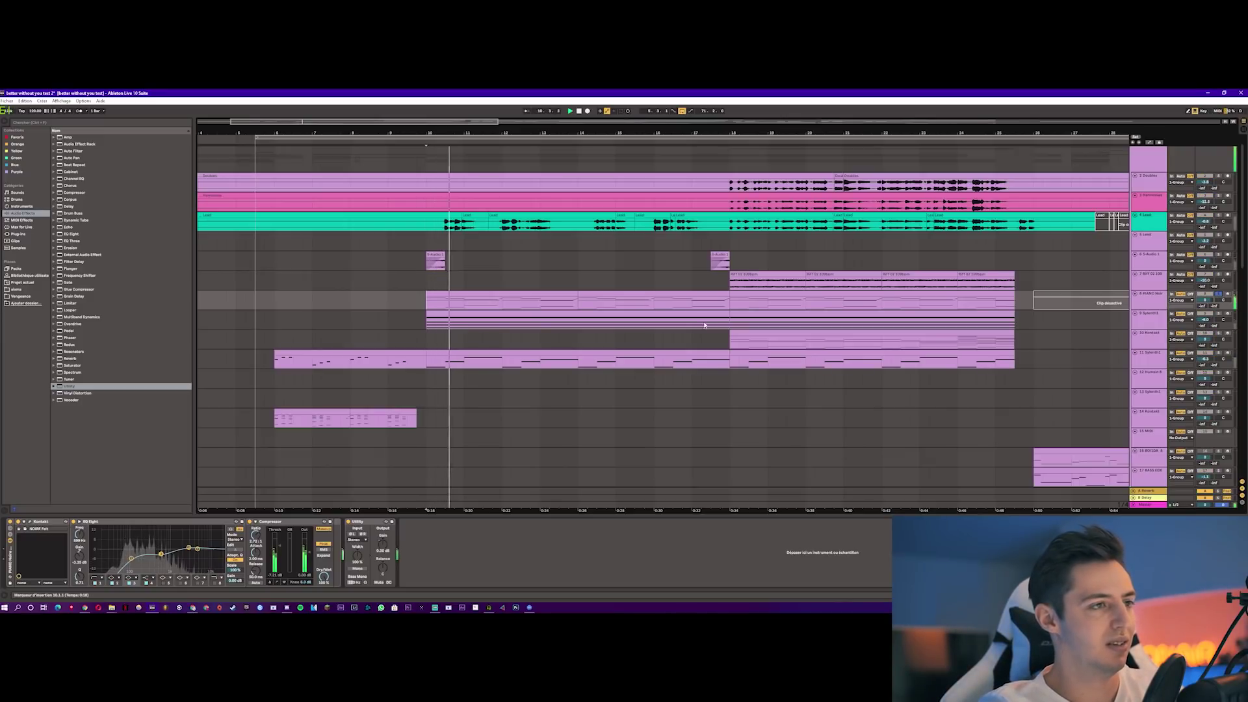
double_click(607, 306)
key("shift+Tab")
left_click(30, 521)
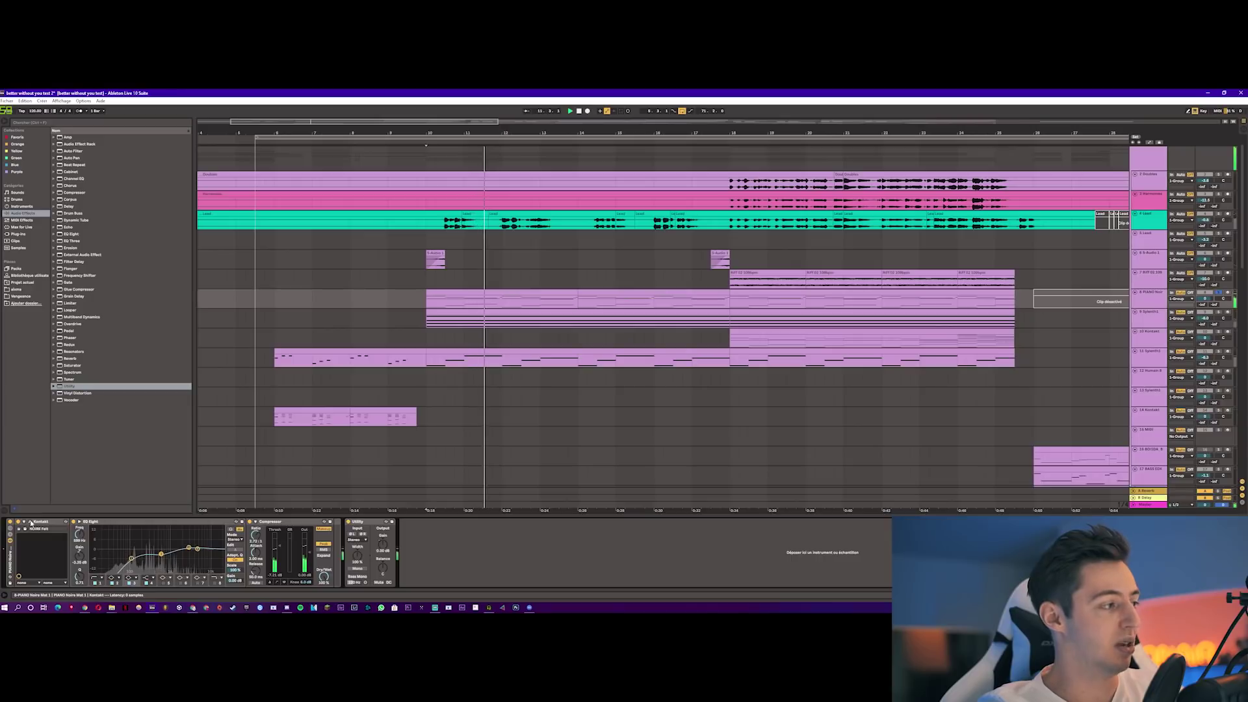
left_click_drag(380, 148, 773, 247)
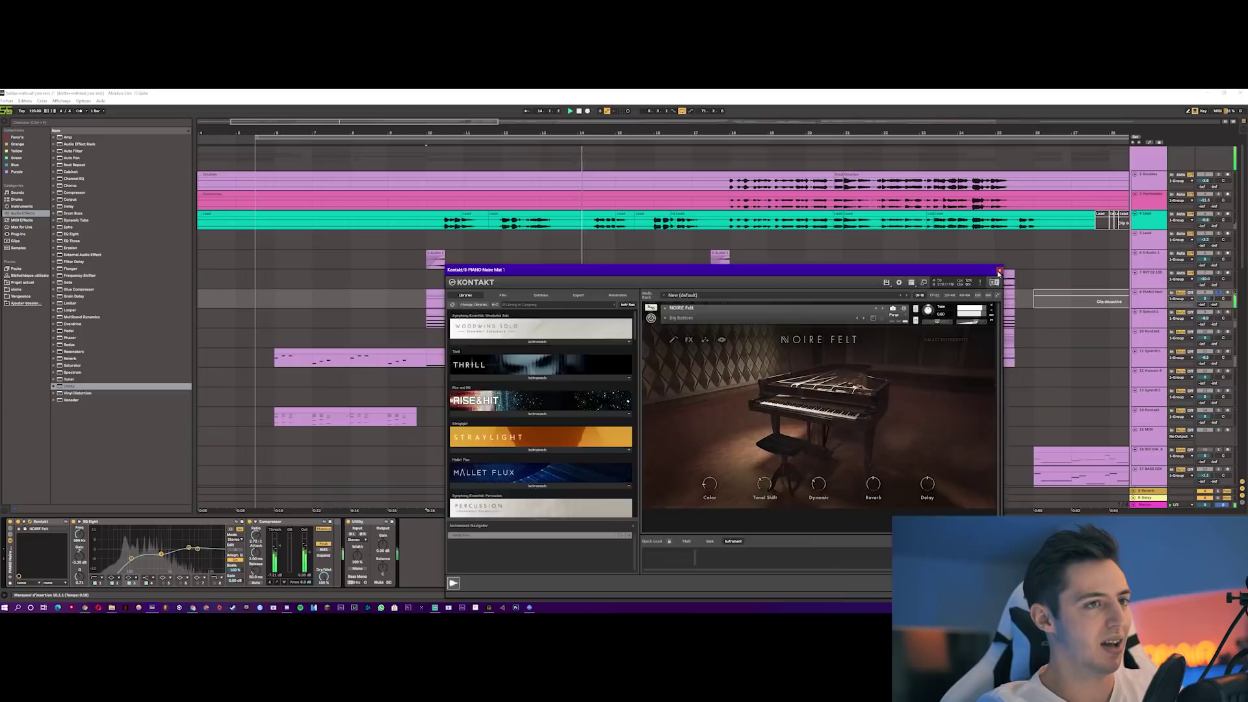
left_click(999, 273)
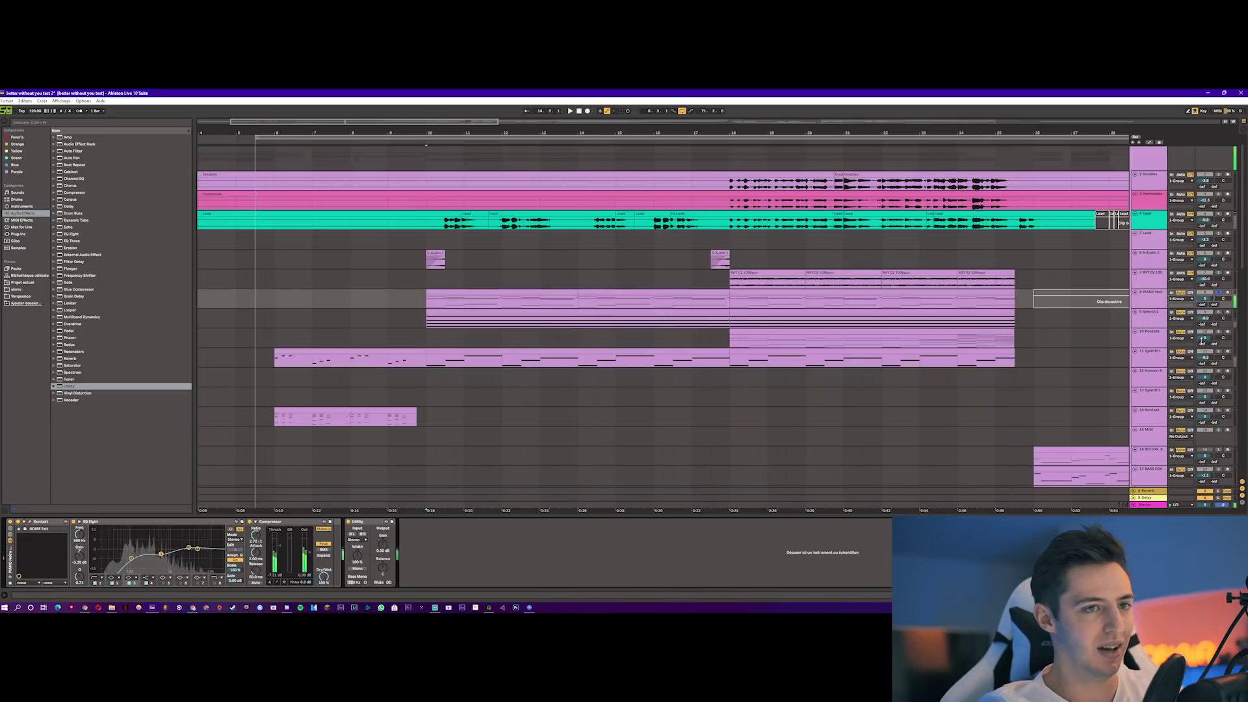
Inspect the 10 Kontakt track's String Ensemble Essential instrument and play its clip from bar 18, then from partway through.
left_click(1153, 343)
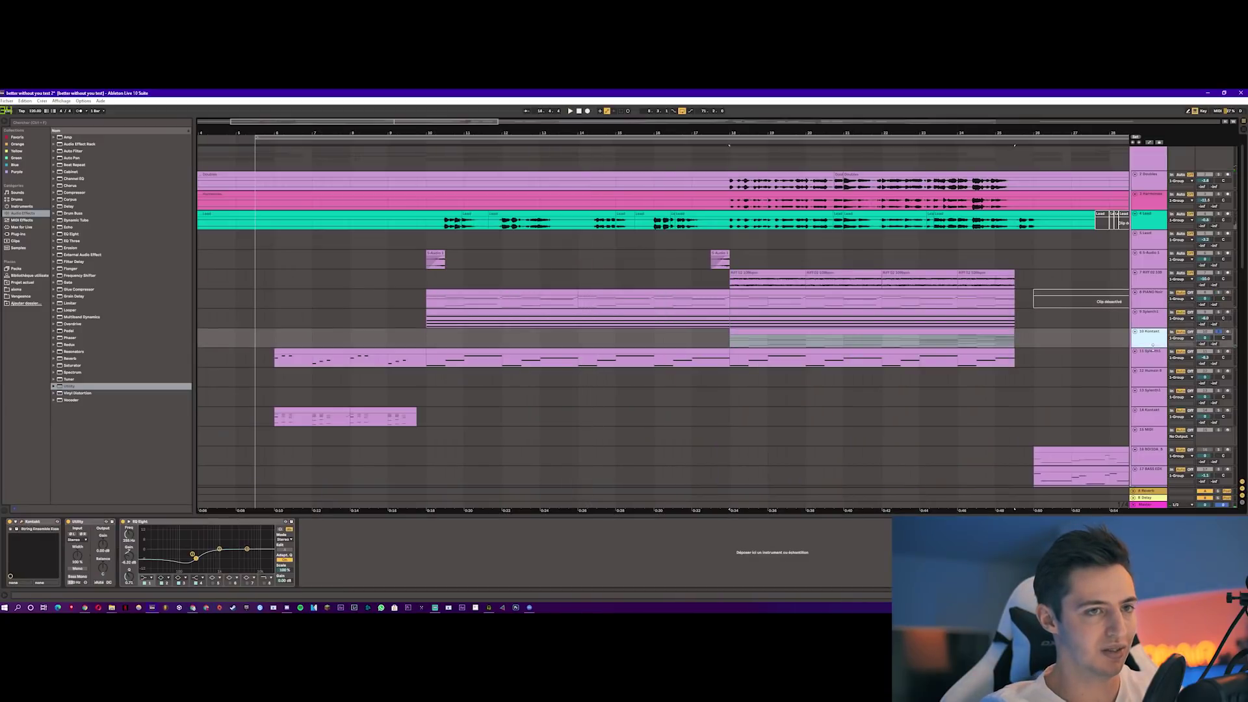
left_click(23, 522)
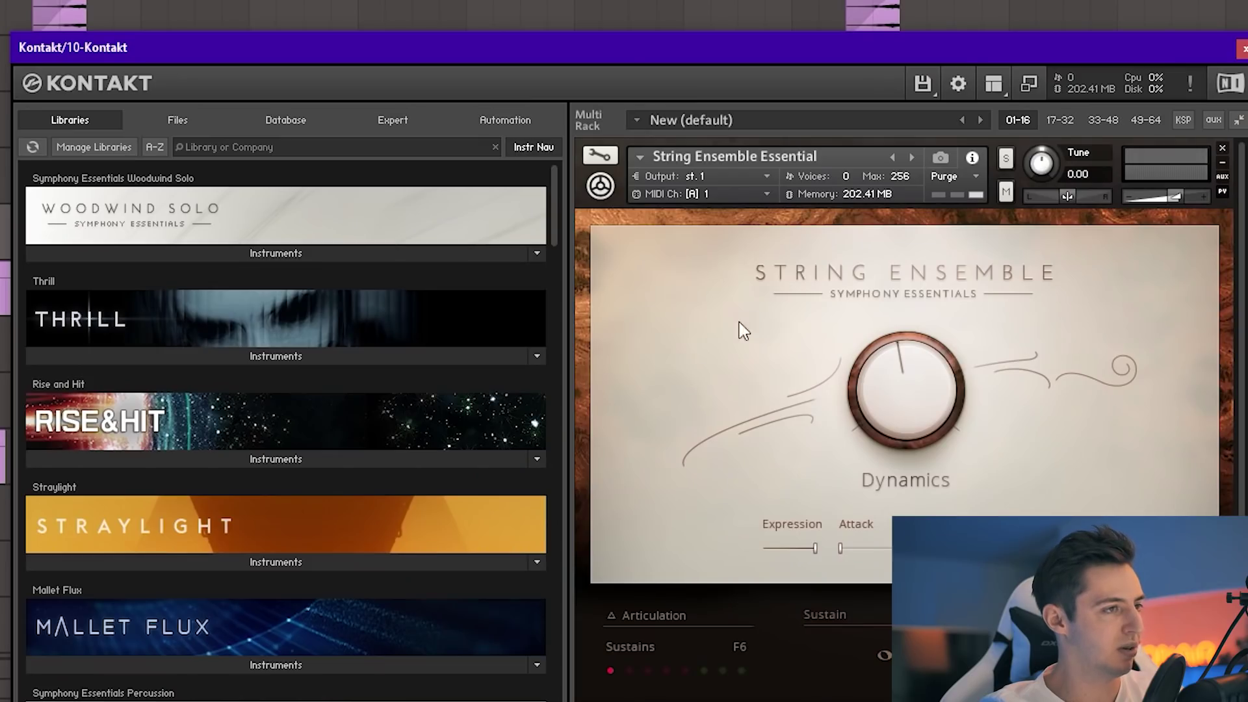
key("space")
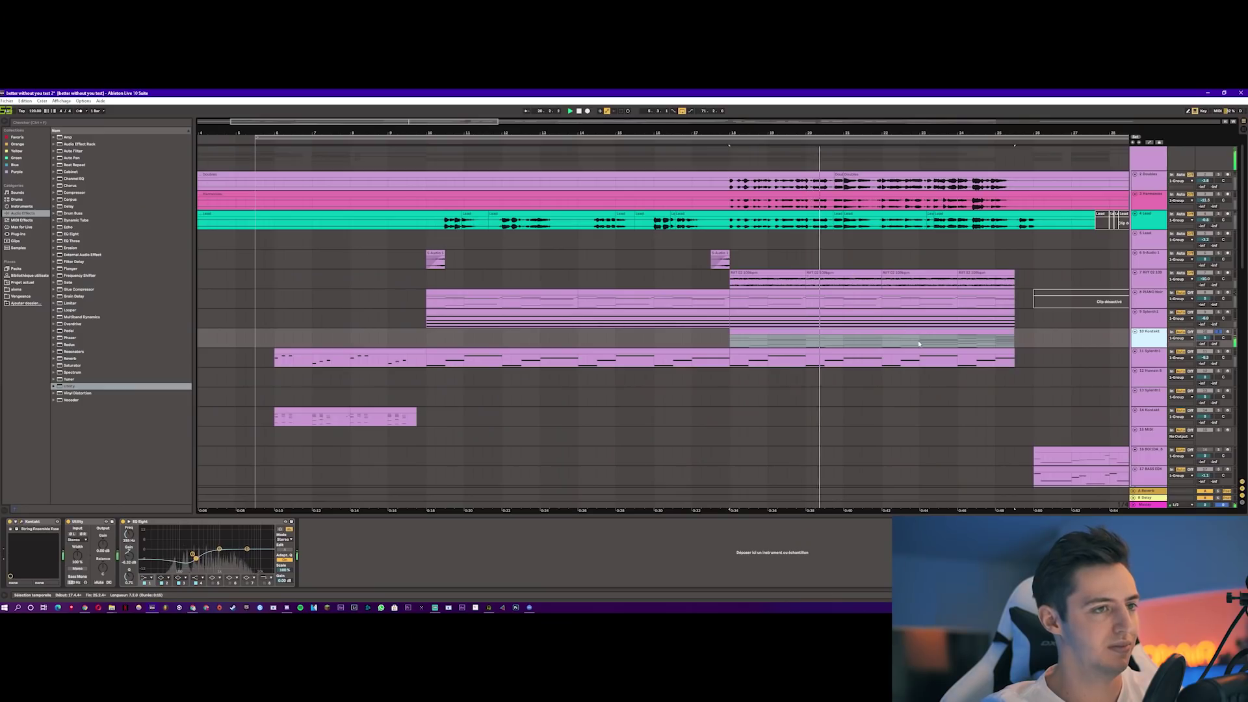
left_click(920, 346)
left_click(920, 346)
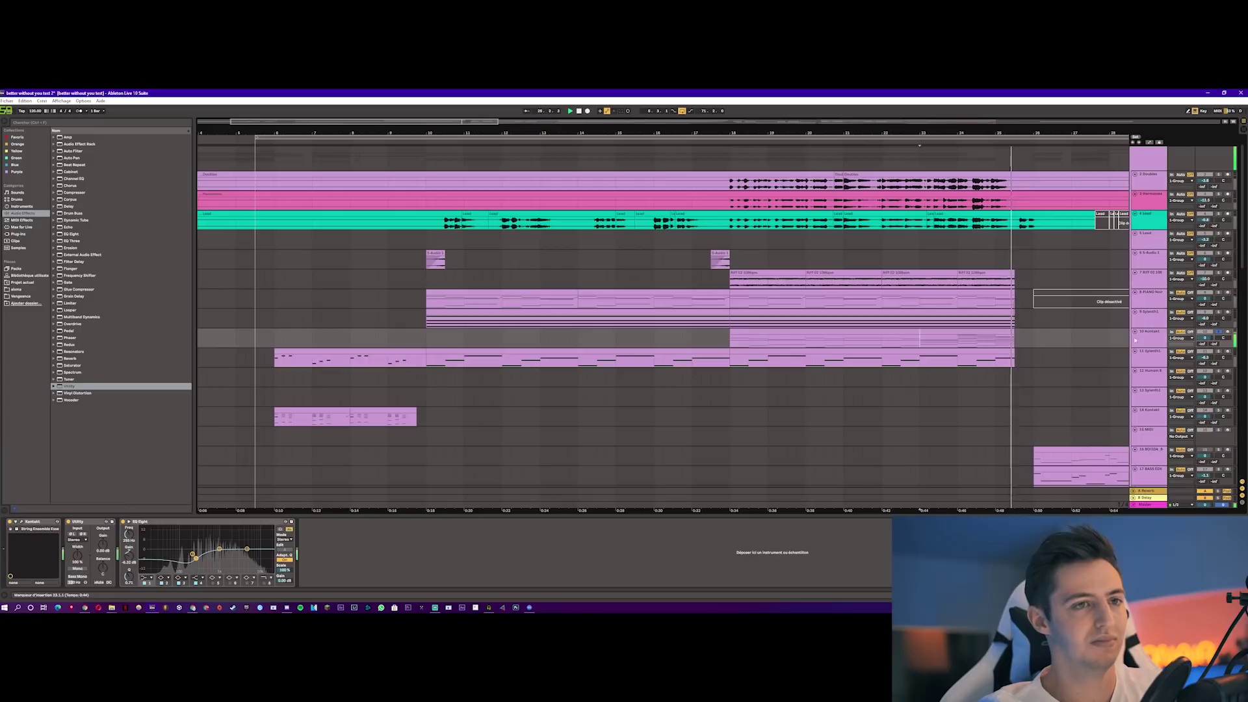
key("space")
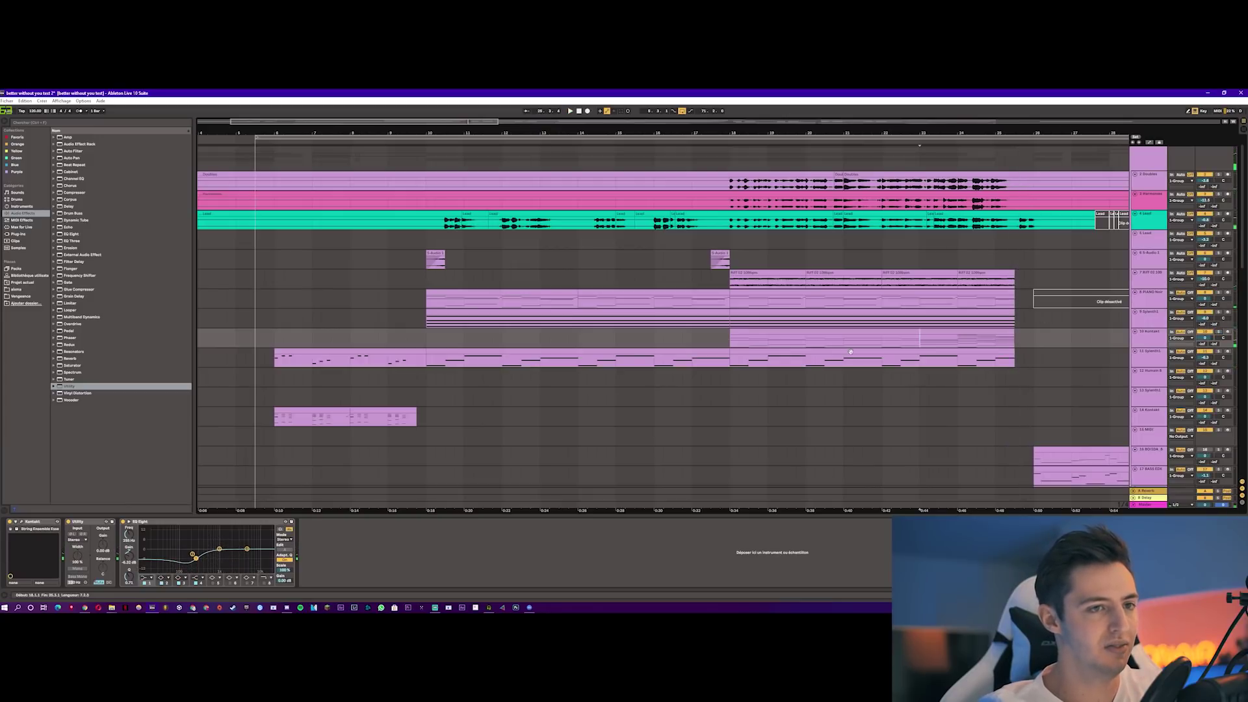
Solo and play the 11 Sylenth1 track from bar 18, followed by the 9 Sylenth1 track.
left_click(731, 361)
left_click(1219, 351)
key("space")
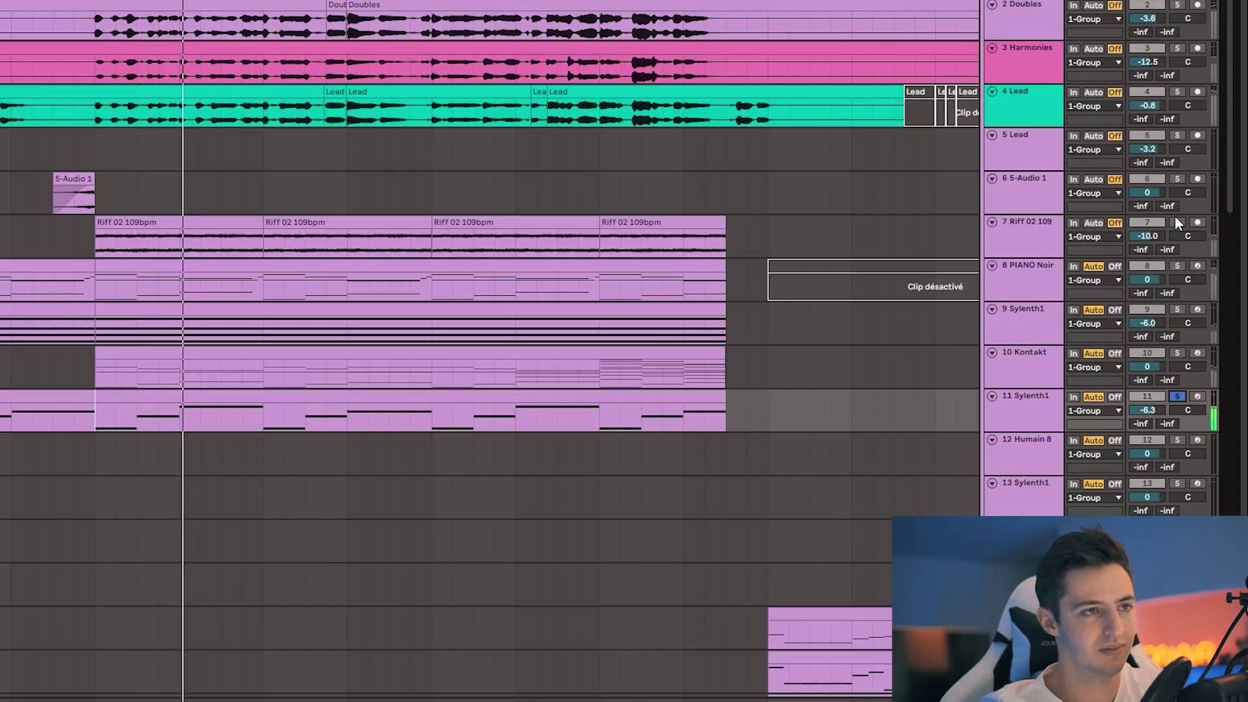
key("space")
left_click(1177, 310)
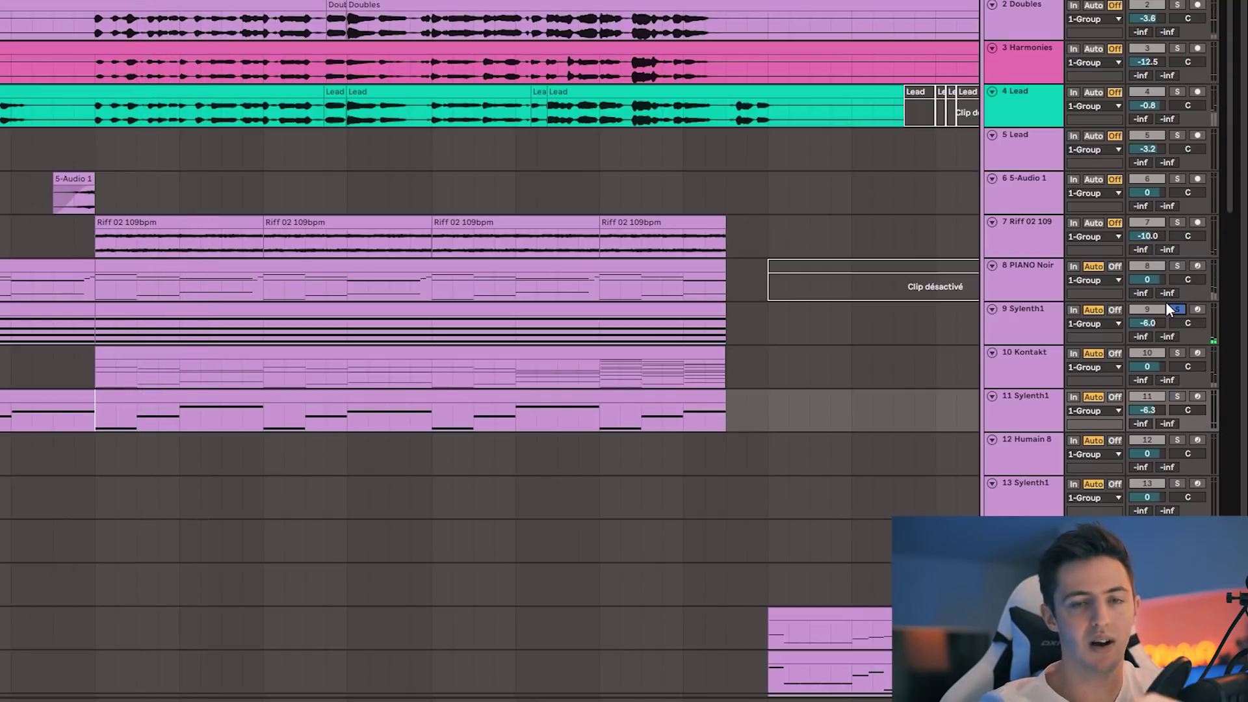
key("space")
Listen to the soloed orange group from bar 18 and unfold its orange and green audio tracks.
scroll(195, 453, "down", 10)
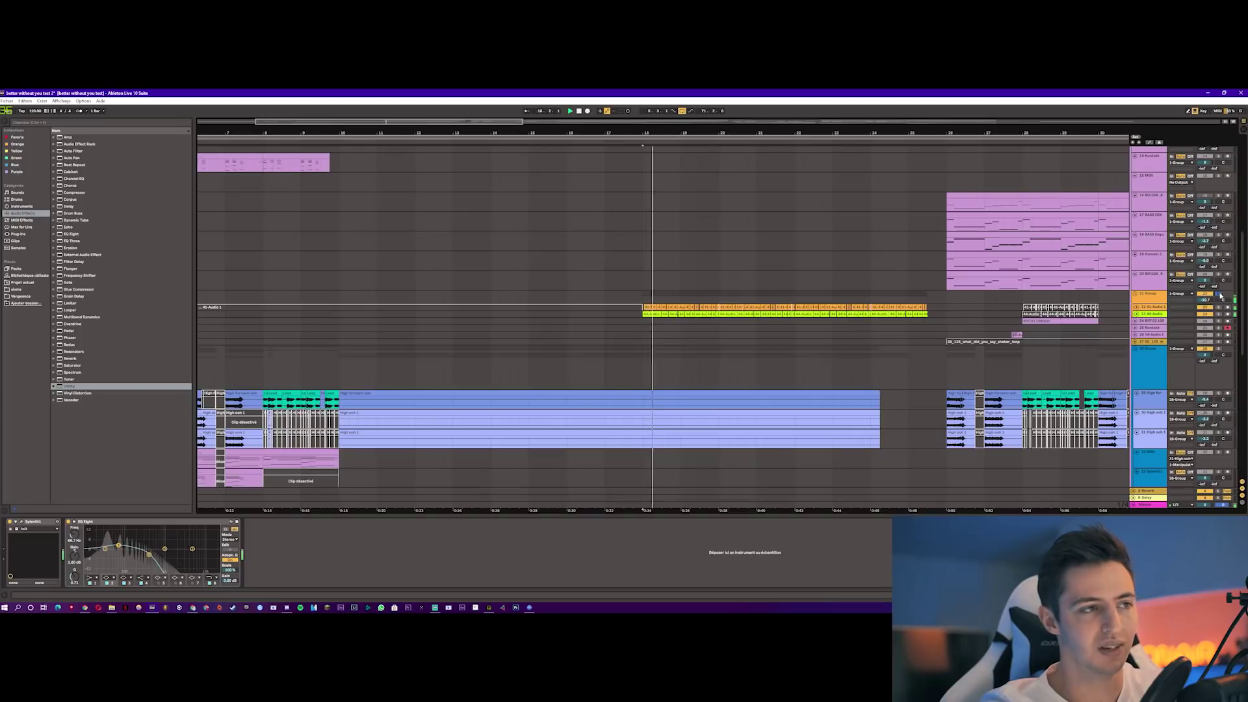
left_click(1136, 308)
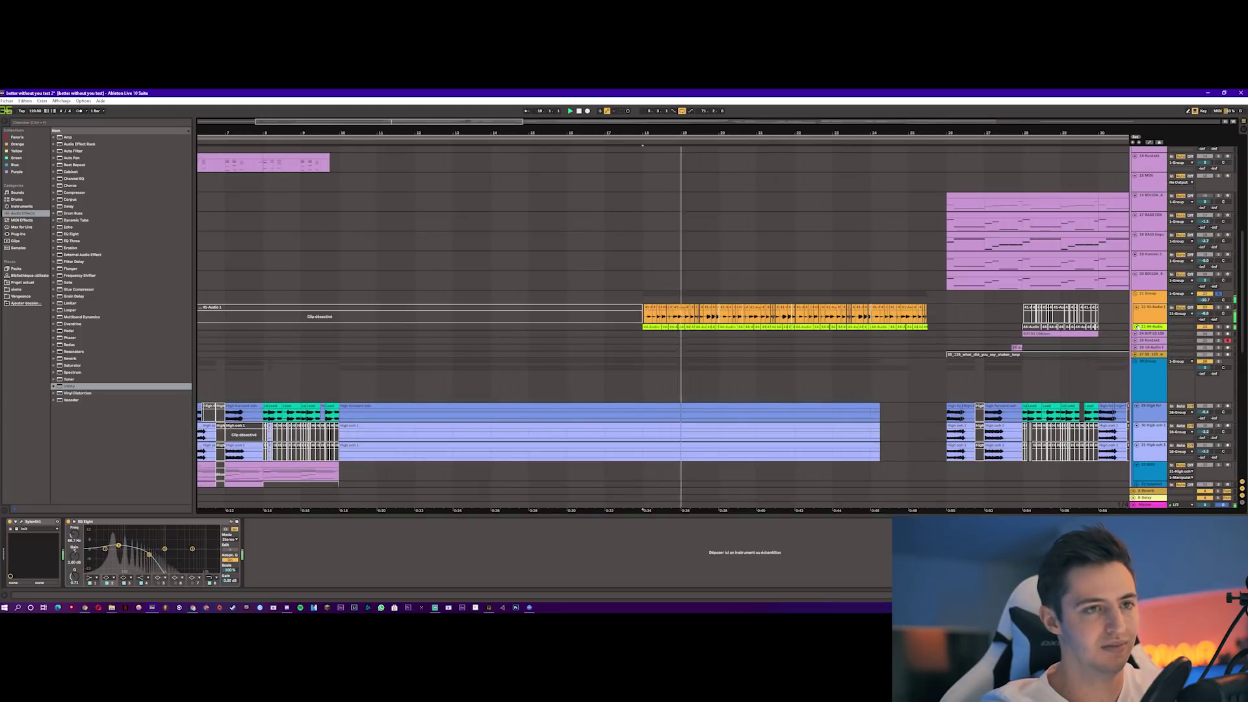
left_click(1136, 327)
Audition the two short build-up tracks just before the drop, unfold both, and clear the solo.
scroll(735, 315, "down", 5)
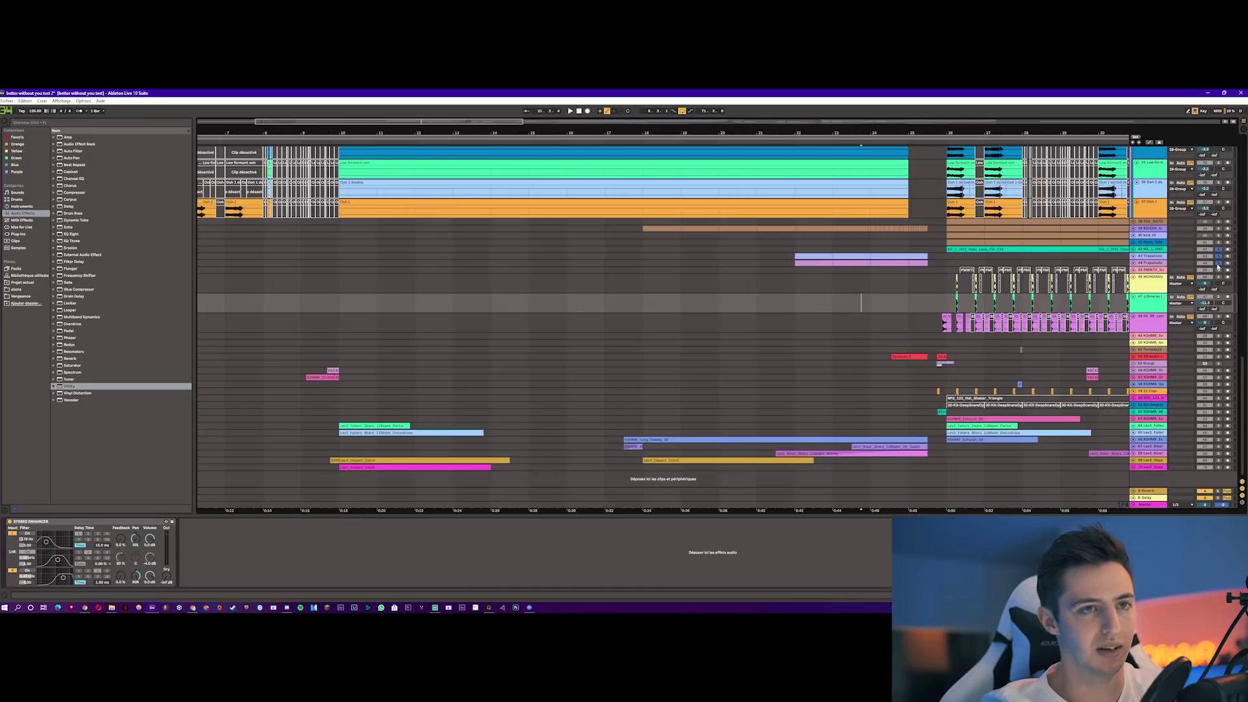
key("space")
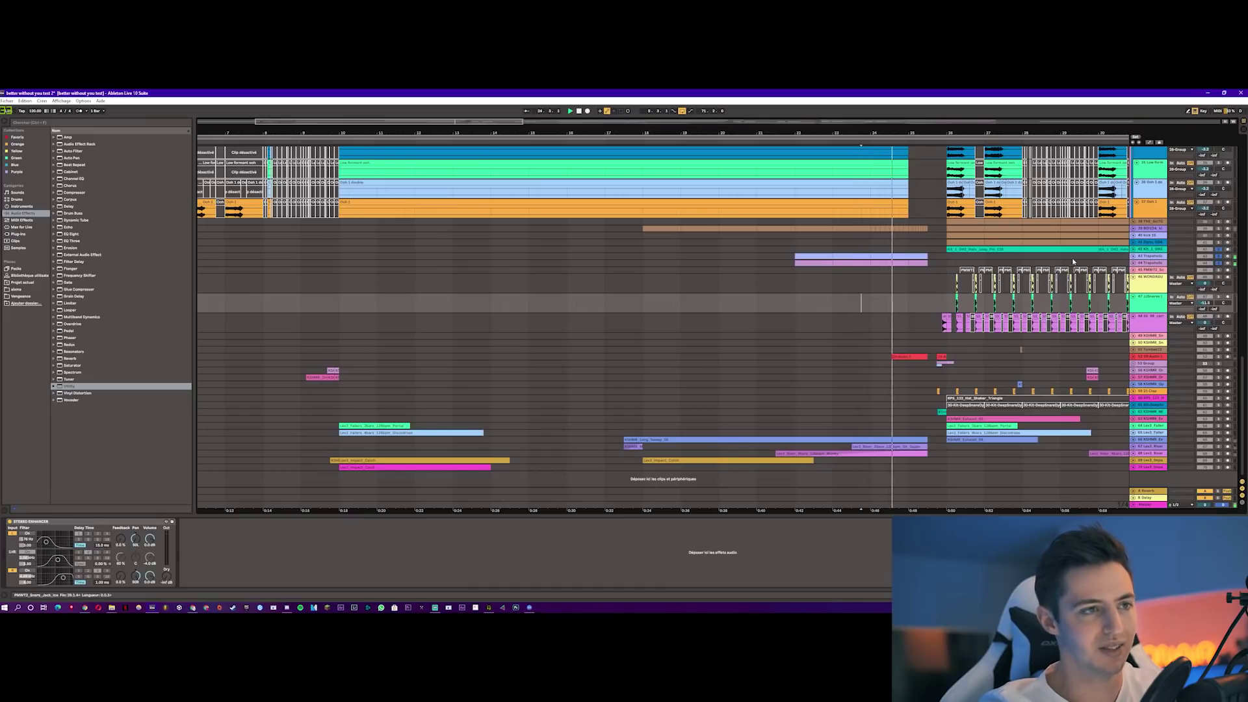
left_click(1134, 263)
left_click(1134, 256)
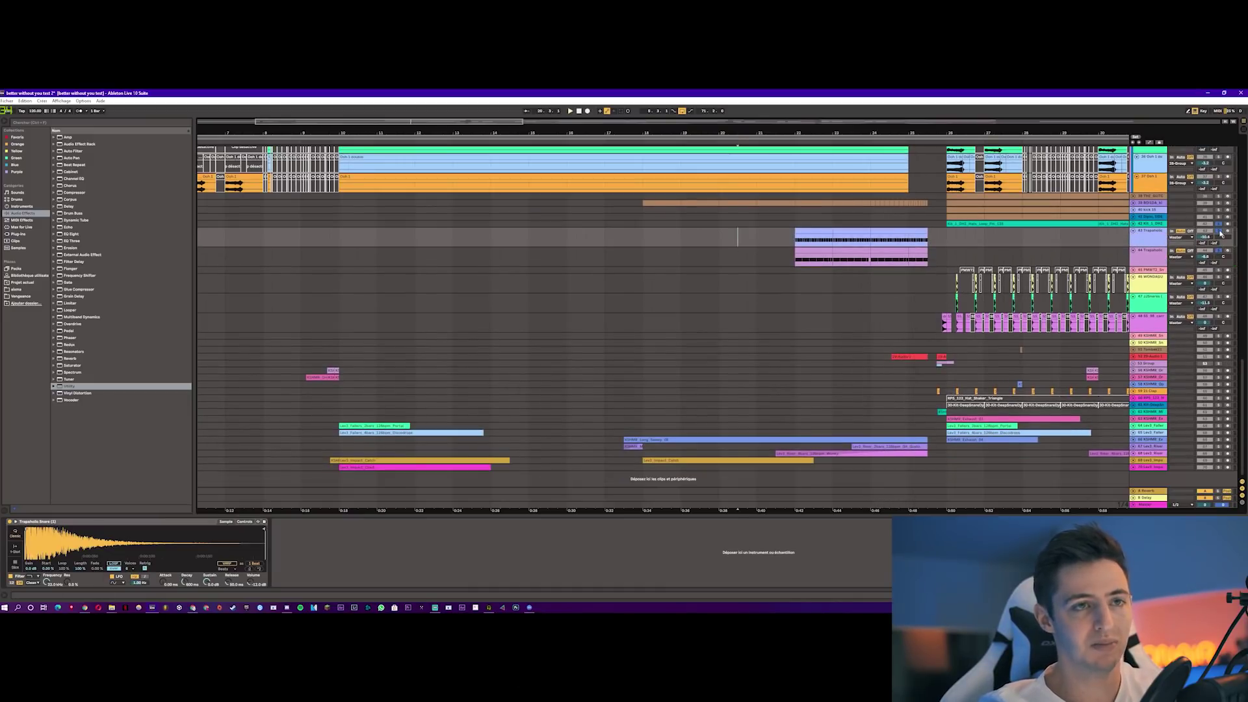
left_click(1219, 232)
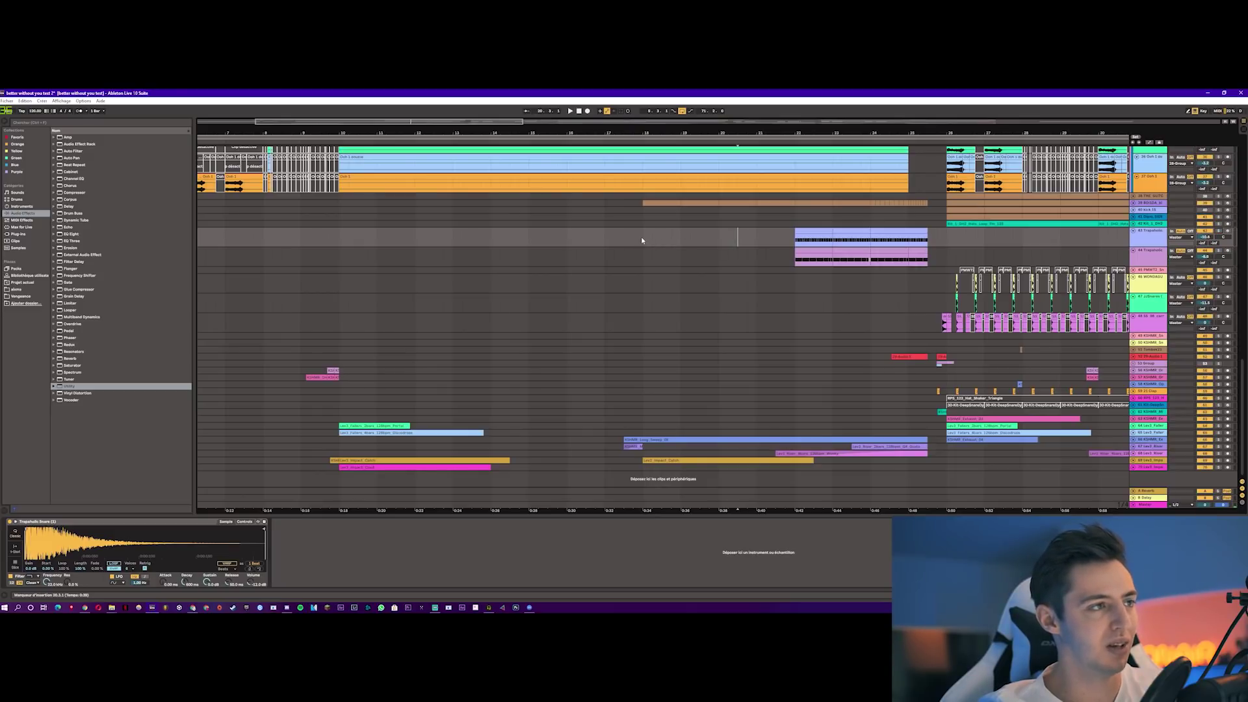
Mark bars 18 to 22 ahead of the two Trapaholics snare clips and play that part of the build-up.
left_click_drag(641, 239, 768, 237)
key("space")
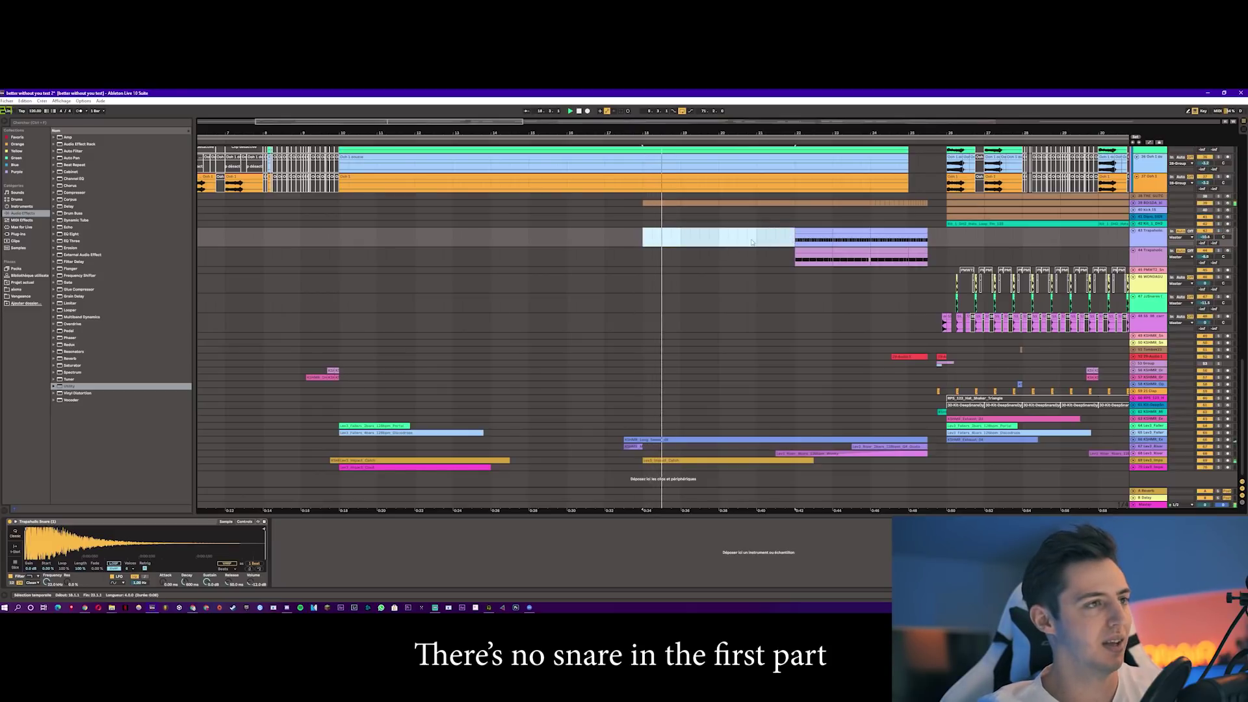
key("space")
left_click(763, 239)
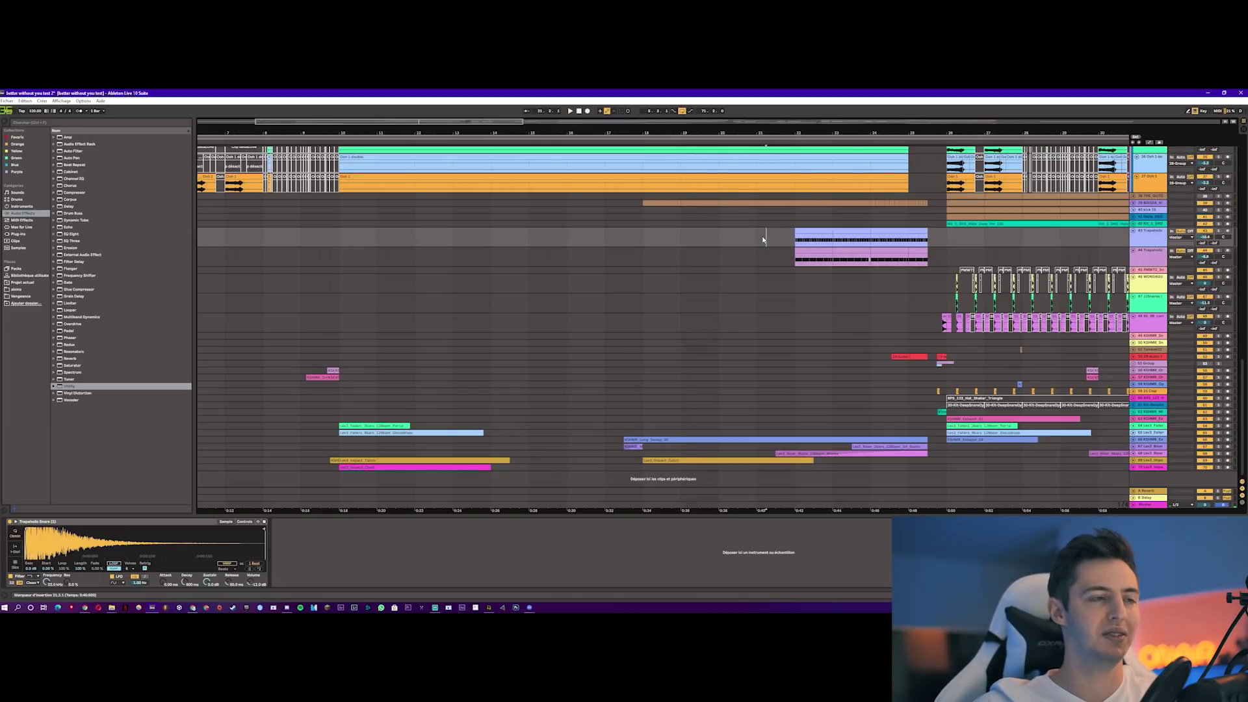
Play from bar 21 into the two Trapaholics snare clips, highlight their opening bar, and stop playback.
key("space")
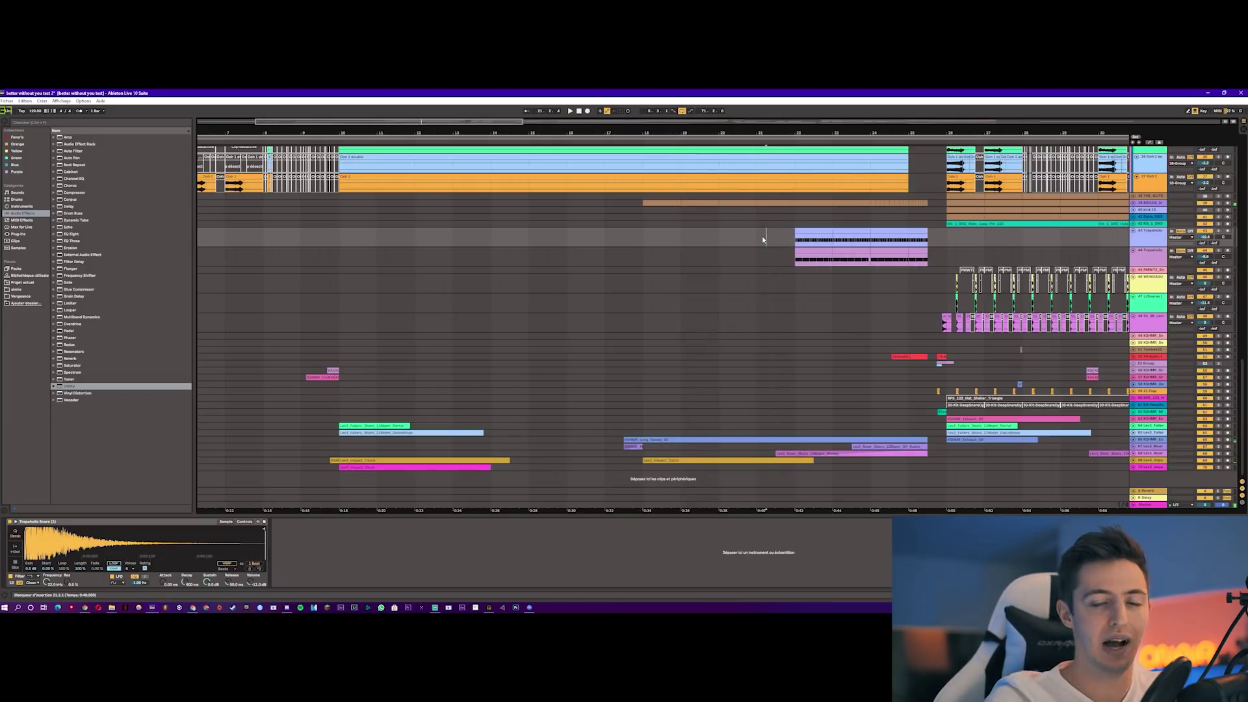
key("space")
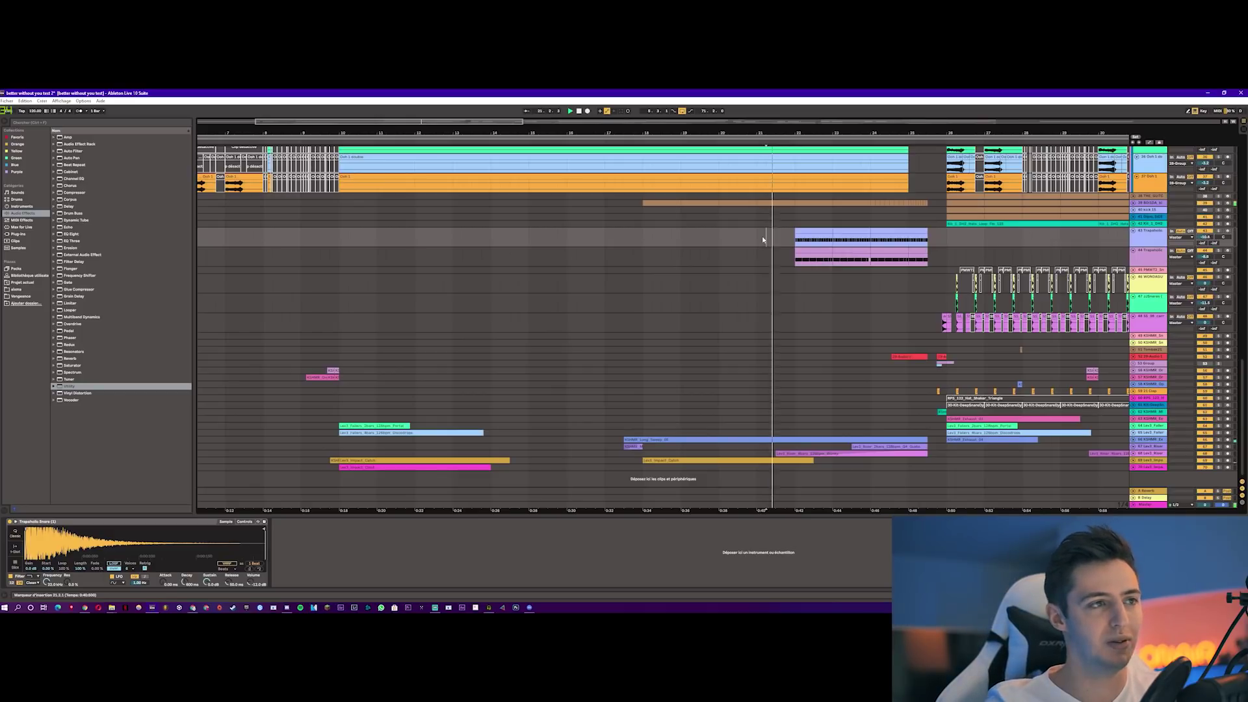
left_click_drag(792, 246, 843, 259)
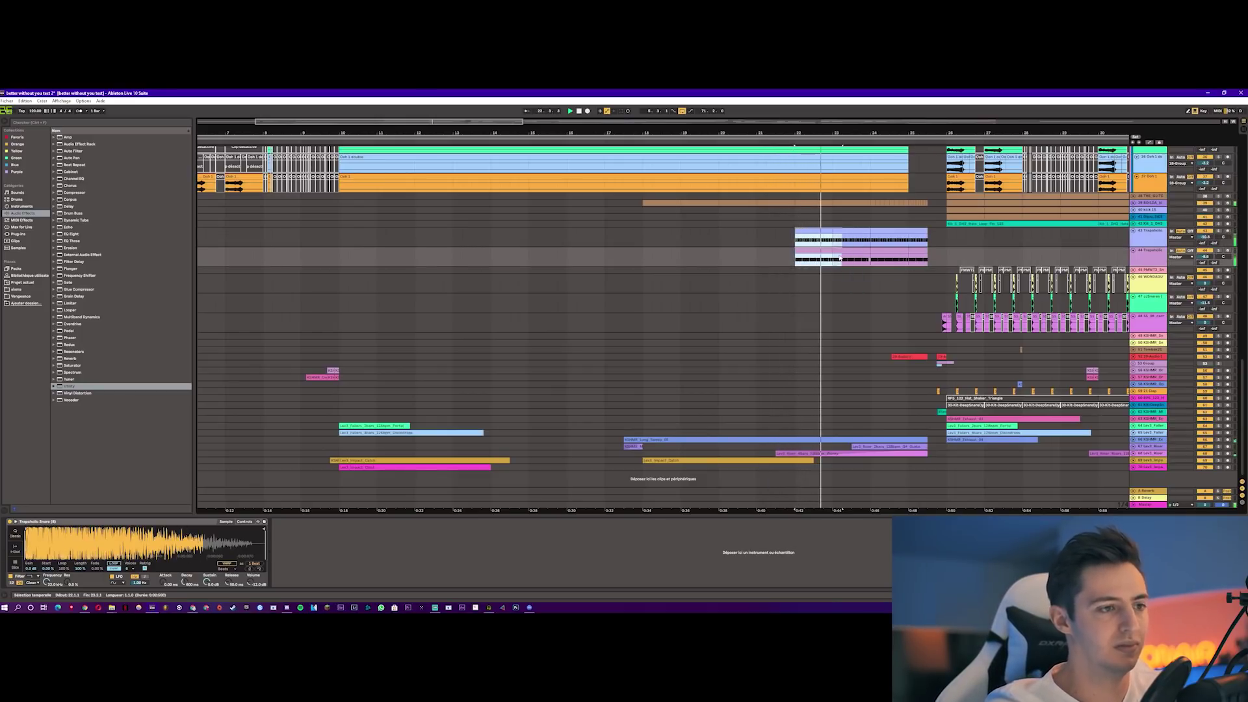
left_click(919, 285)
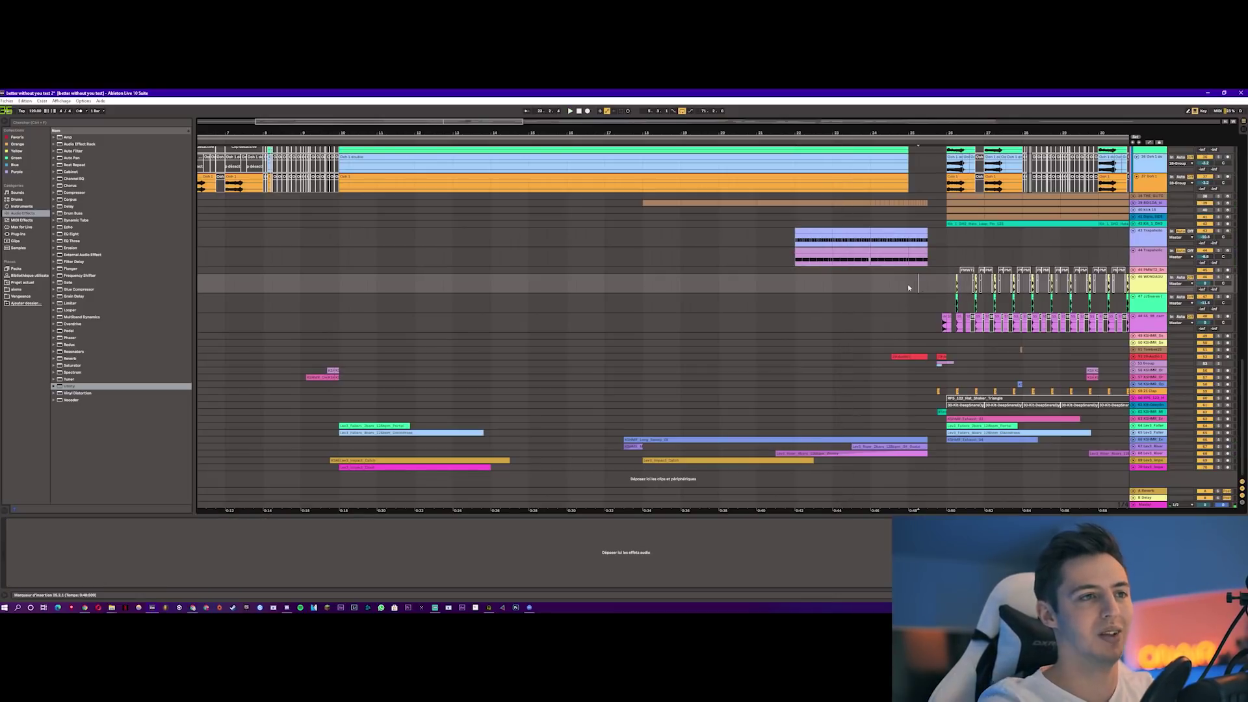
Go to the section after the first drop and play the melodic group's tracks from bar 47.
left_click_drag(620, 278, 651, 235)
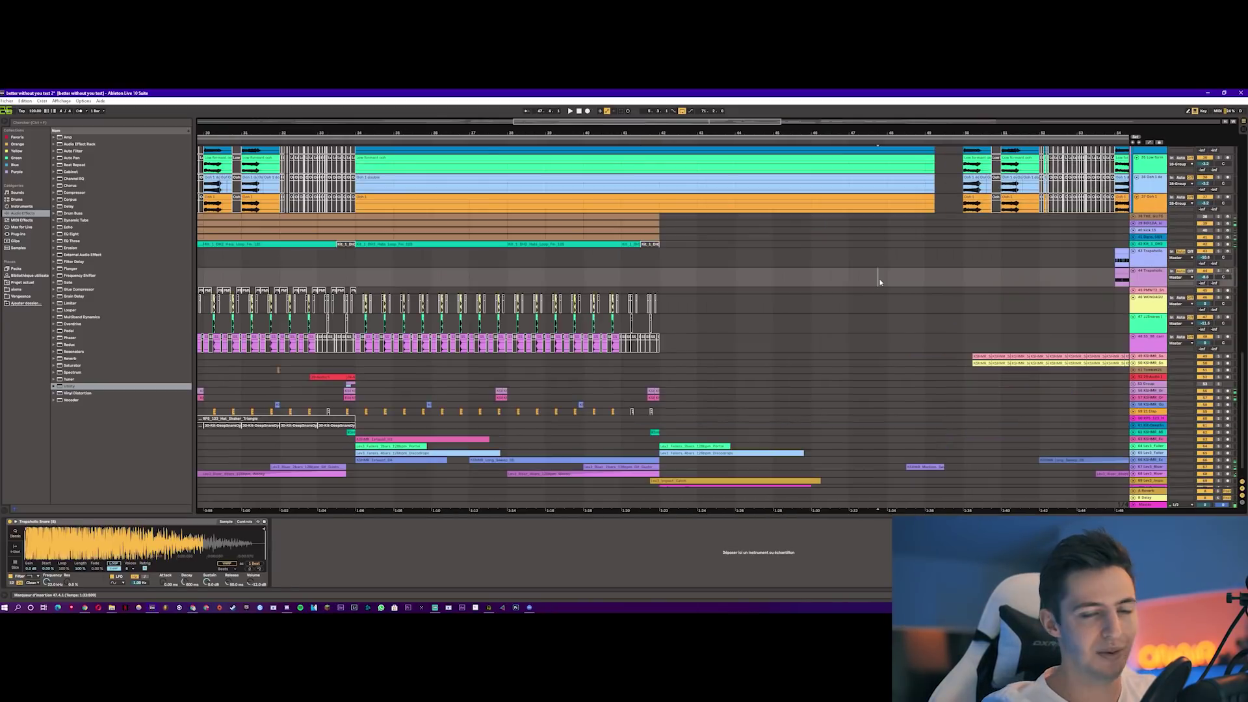
left_click_drag(896, 276, 678, 296)
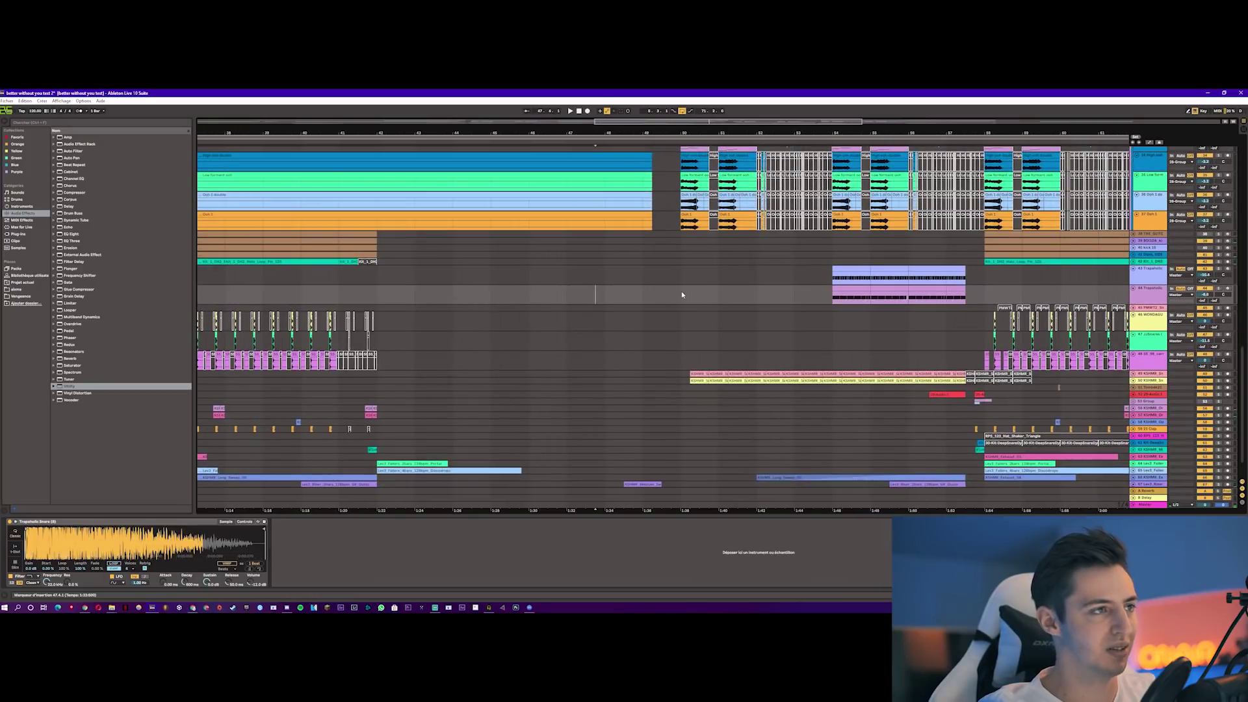
left_click_drag(1244, 358, 1244, 146)
scroll(726, 310, "down", 2)
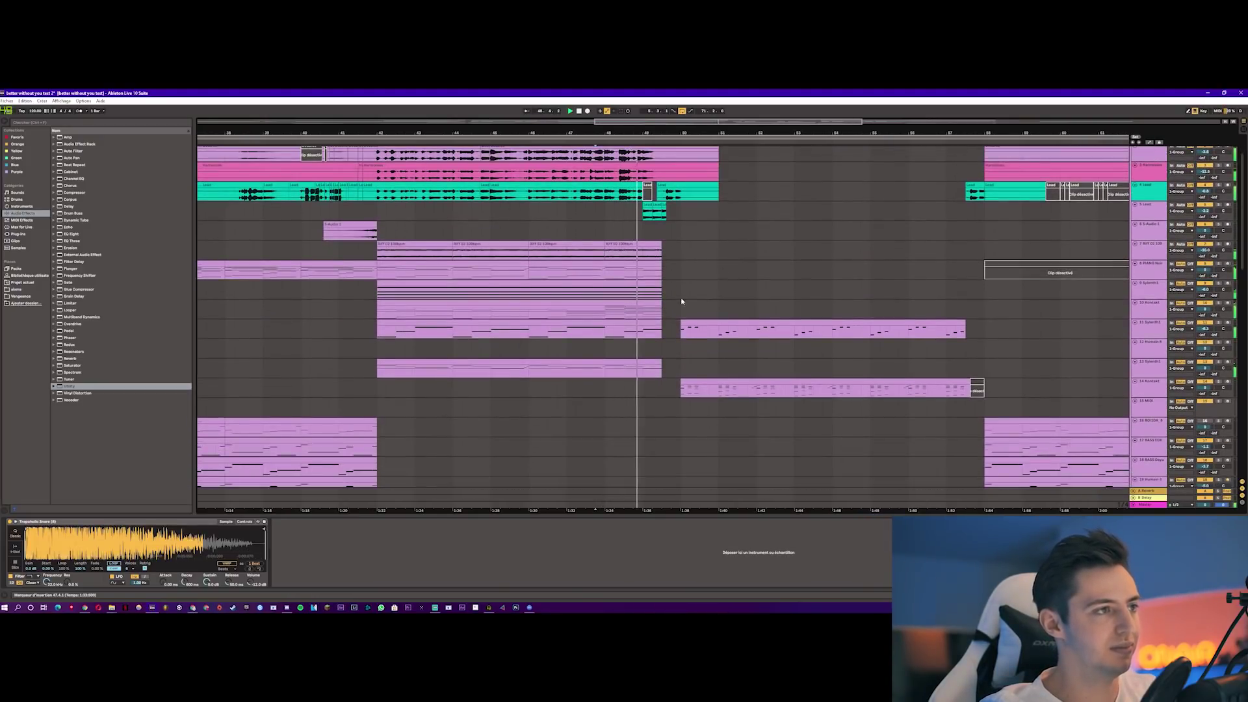
Highlight the gap around bar 50 in the melodic tracks, listen to the clips that follow it, and stop playback.
left_click_drag(664, 233, 697, 333)
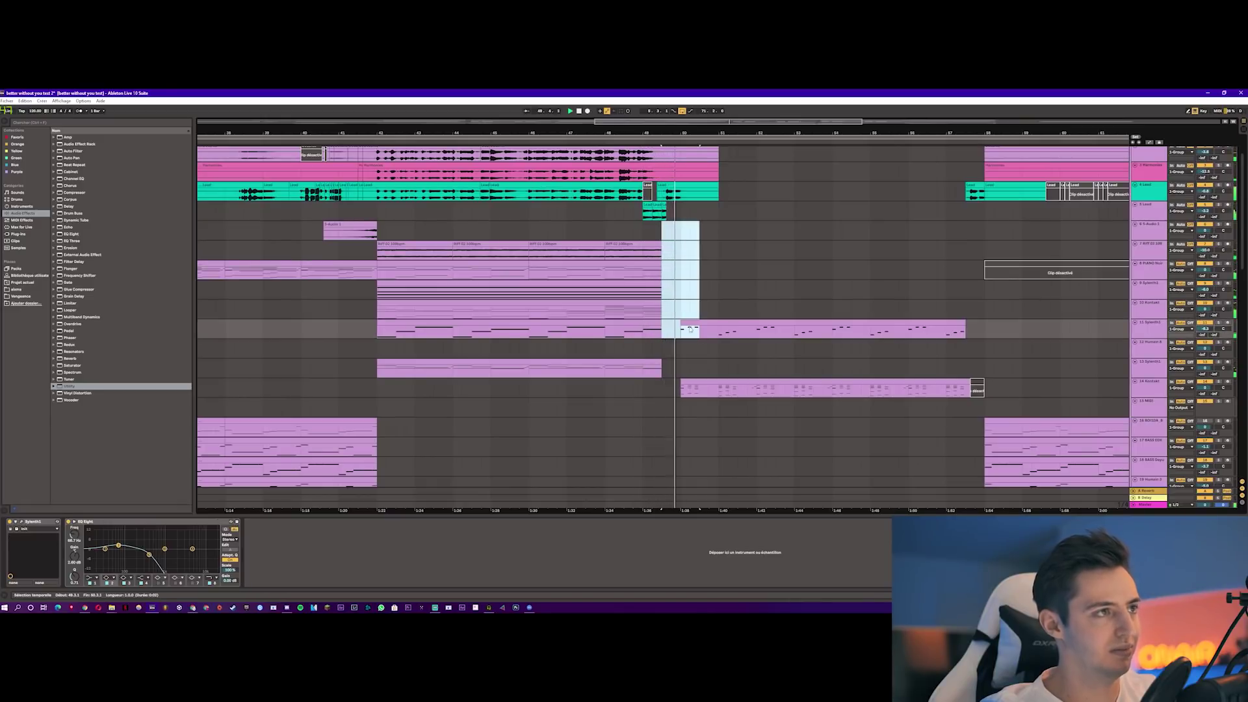
left_click(680, 284)
scroll(689, 286, "down", 2)
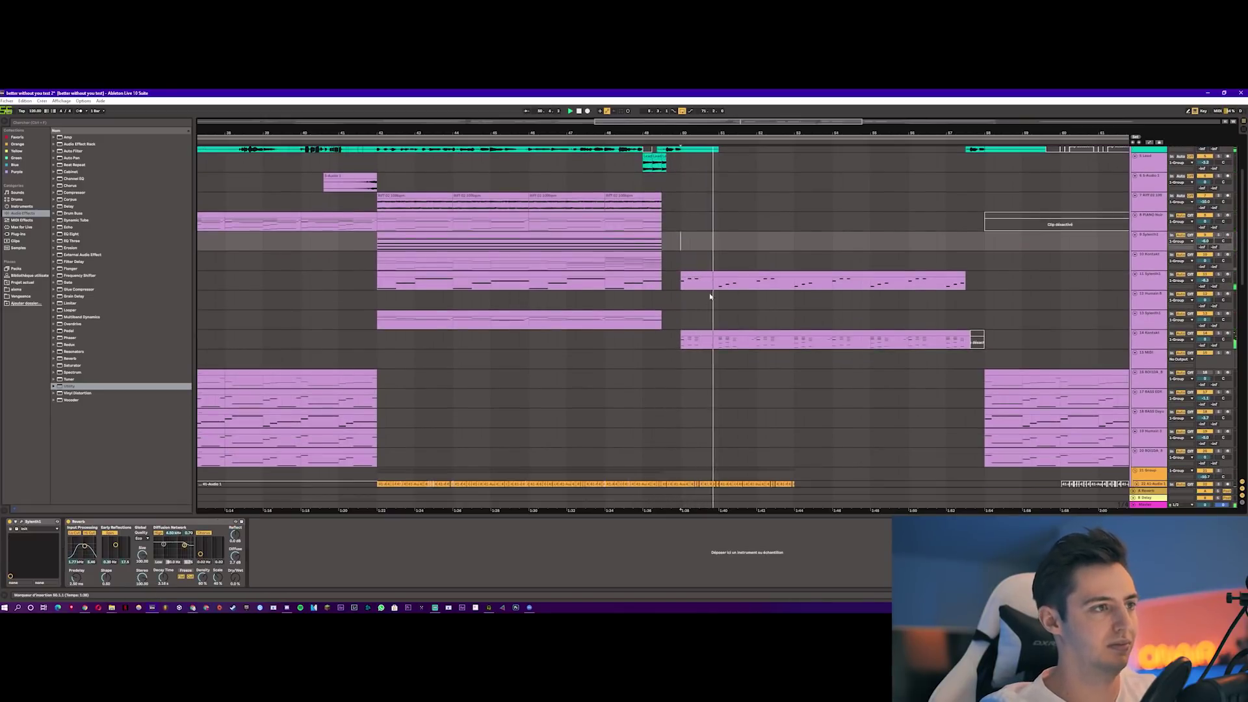
left_click(708, 295)
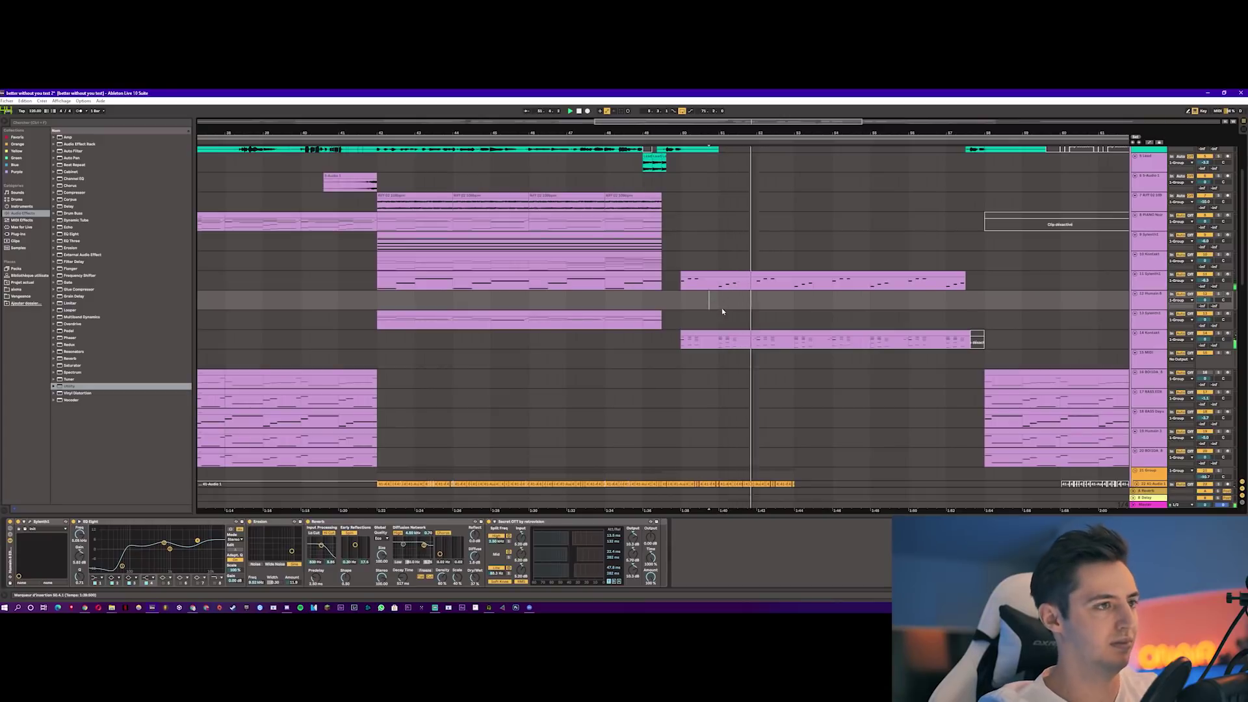
key("space")
Set the playback position just after bar 50 and then near bar 47 to replay the transition into the second break.
left_click(697, 301)
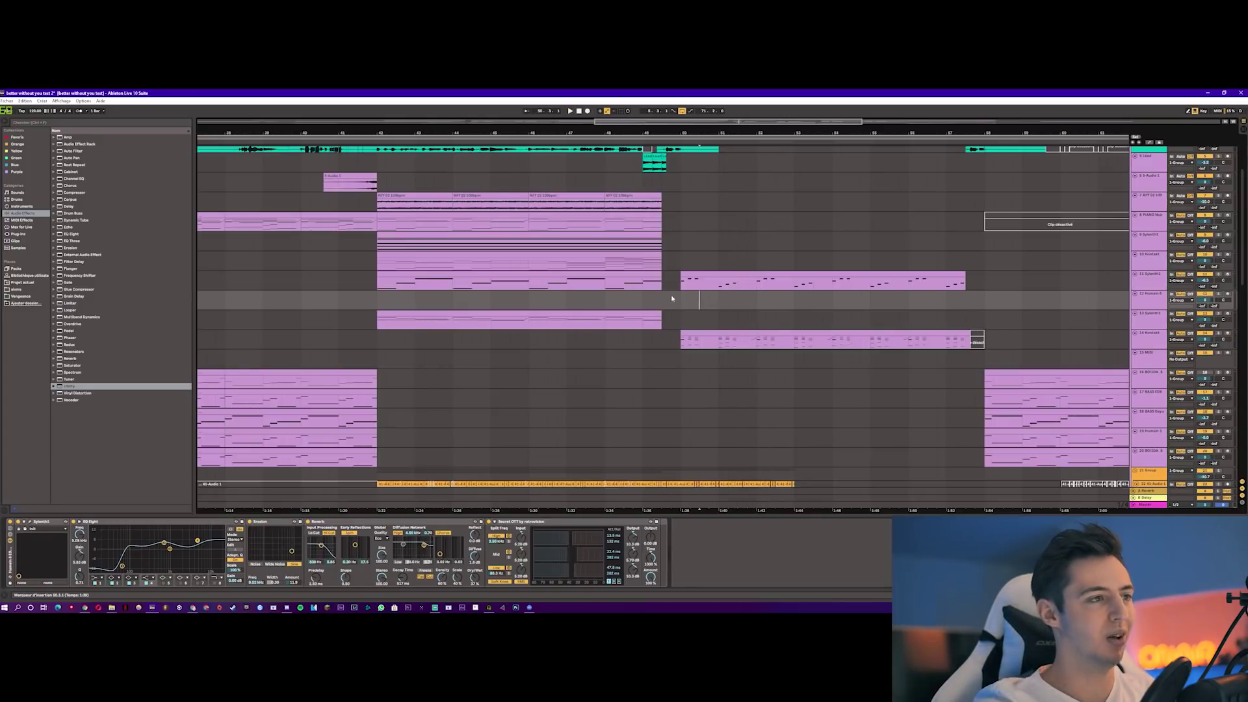
key("space")
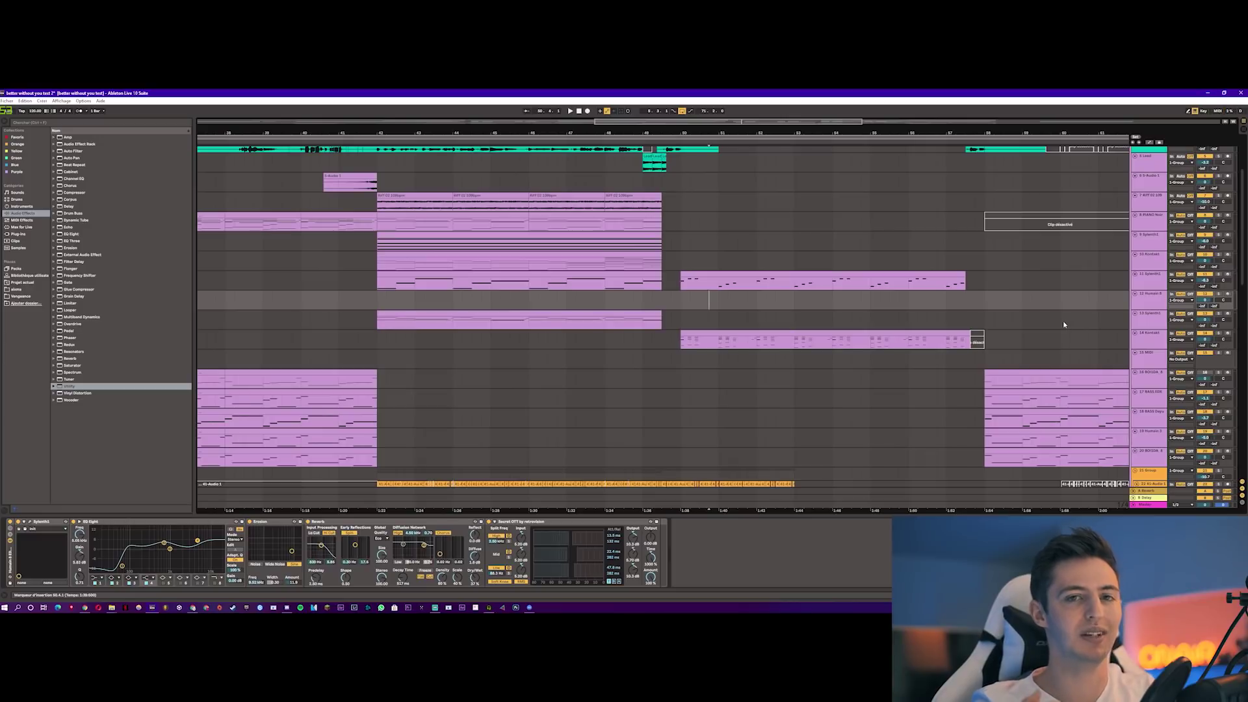
left_click(594, 297)
key("space")
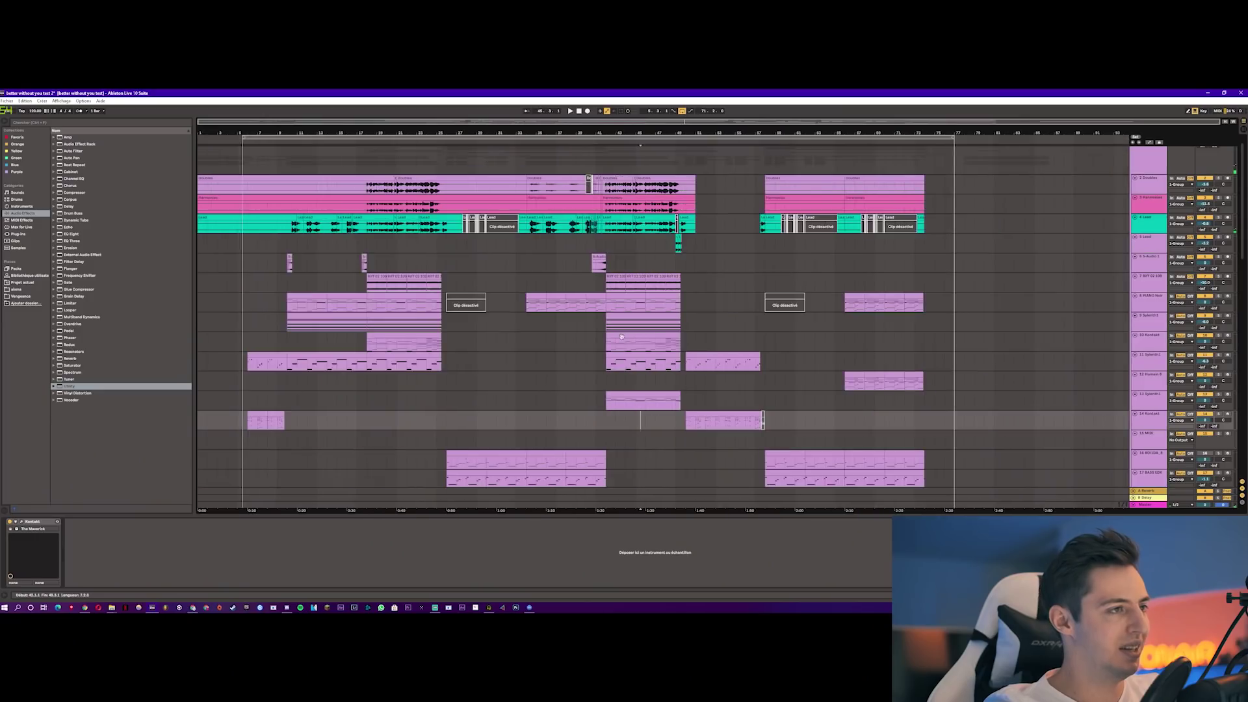
Point out the song's successive sections across the whole arrangement, from bar 6 to the end at bar 74.
left_click(245, 279)
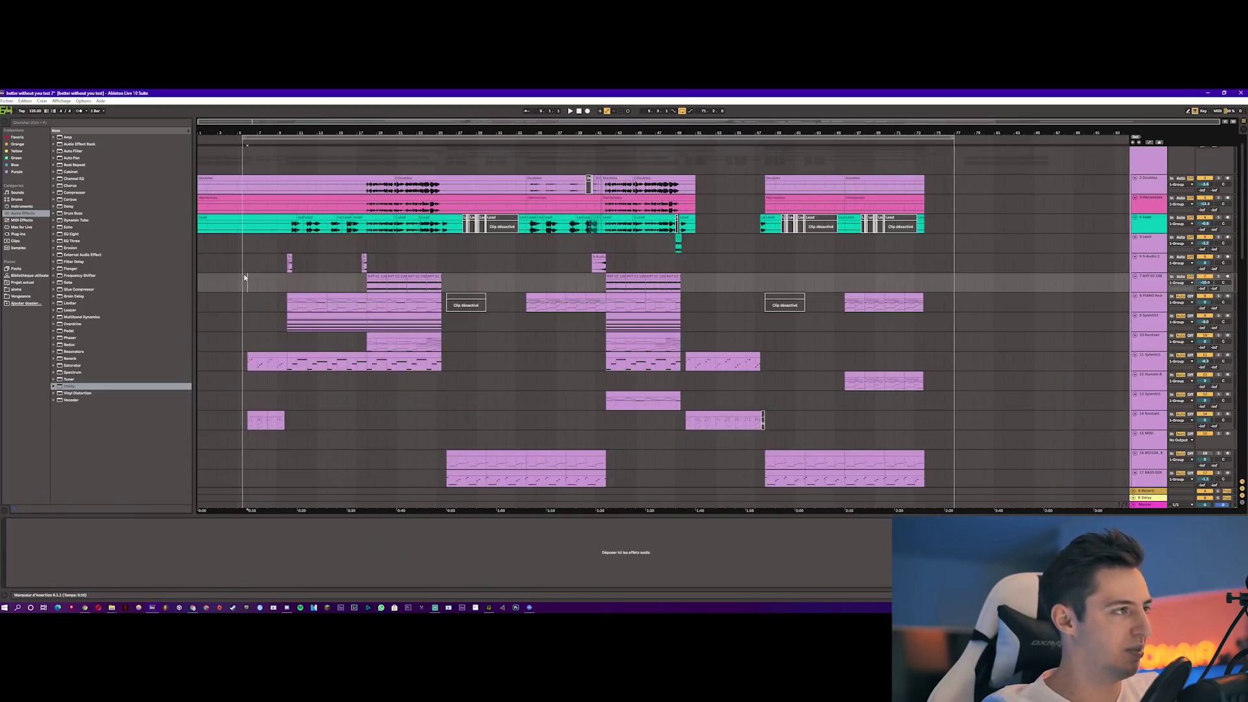
left_click_drag(244, 278, 579, 264)
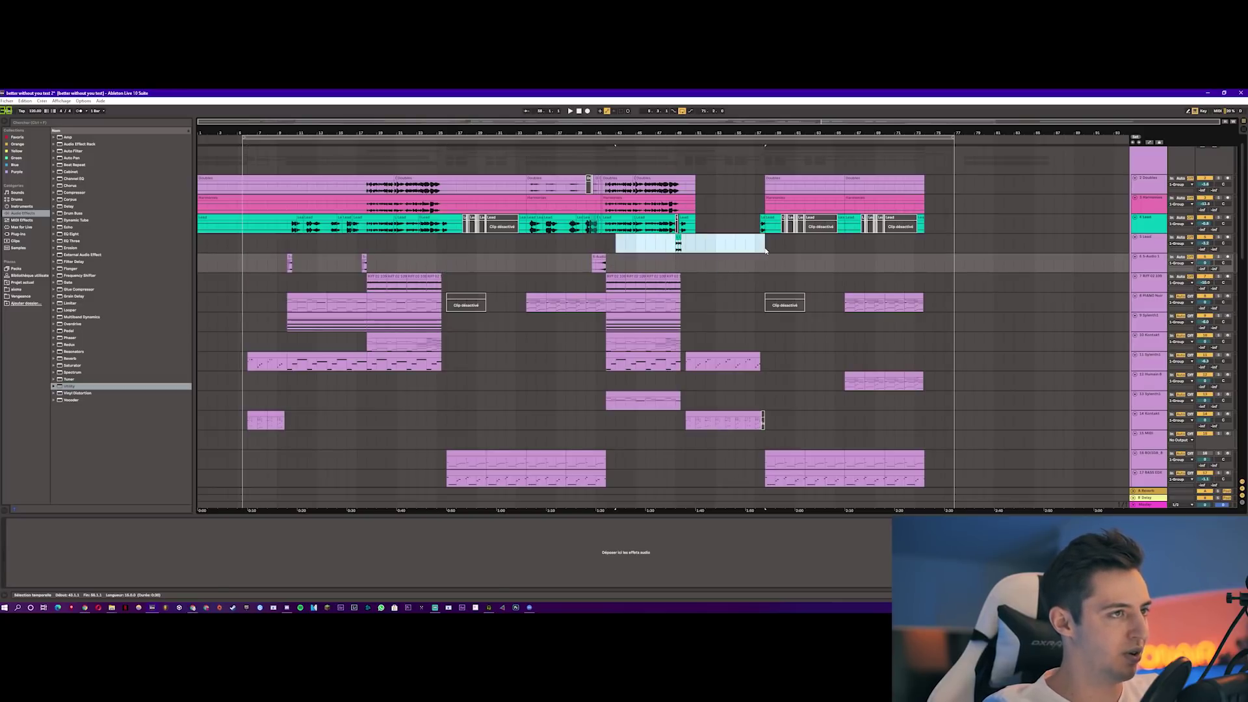
left_click_drag(765, 263, 927, 267)
left_click(935, 266)
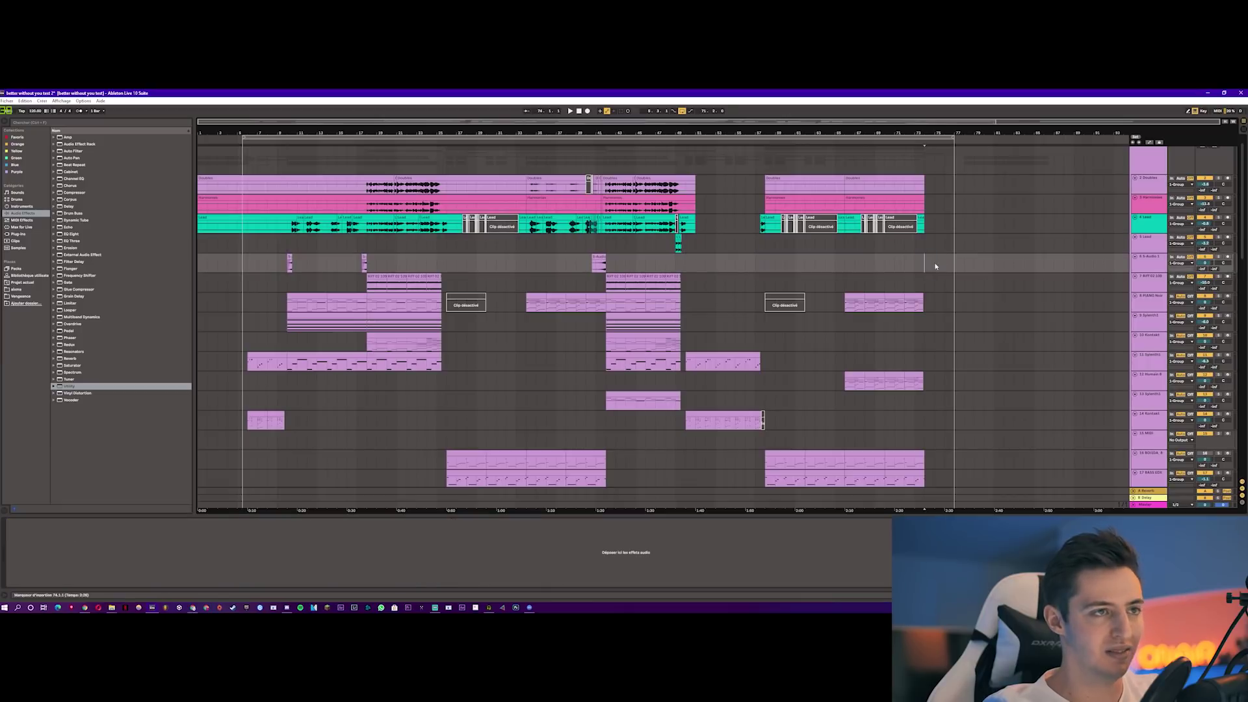
key("Up")
key("Up")
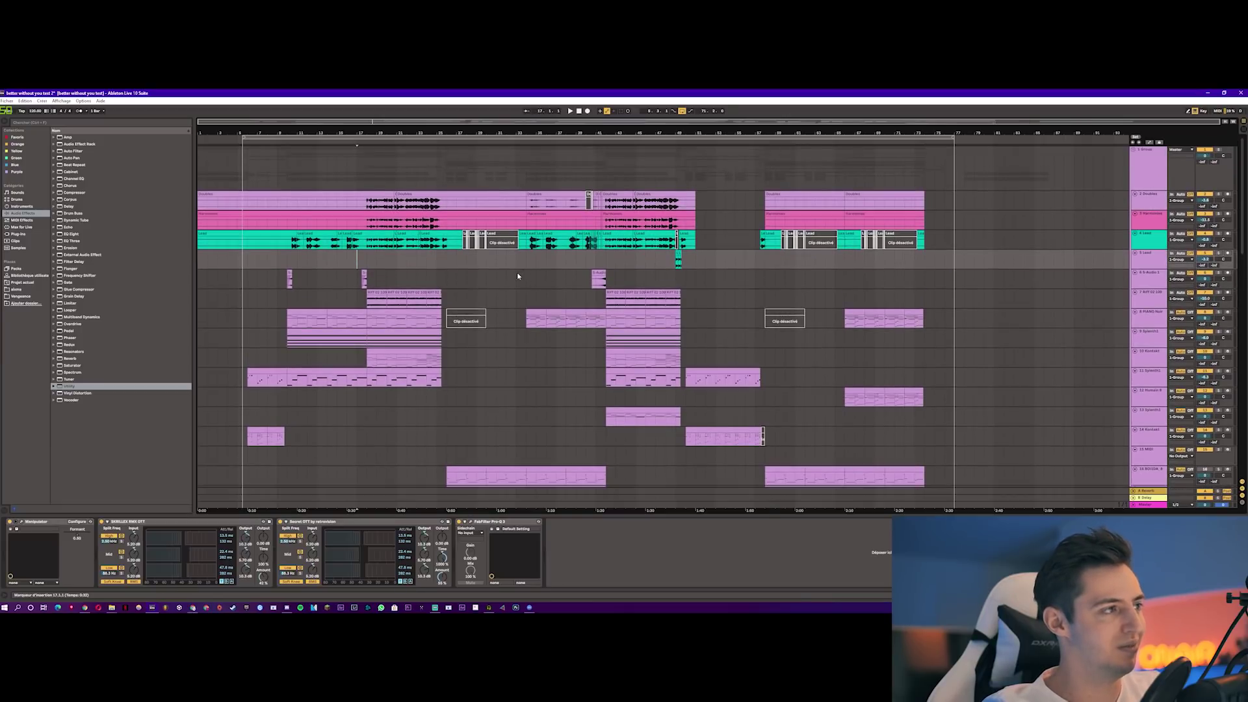